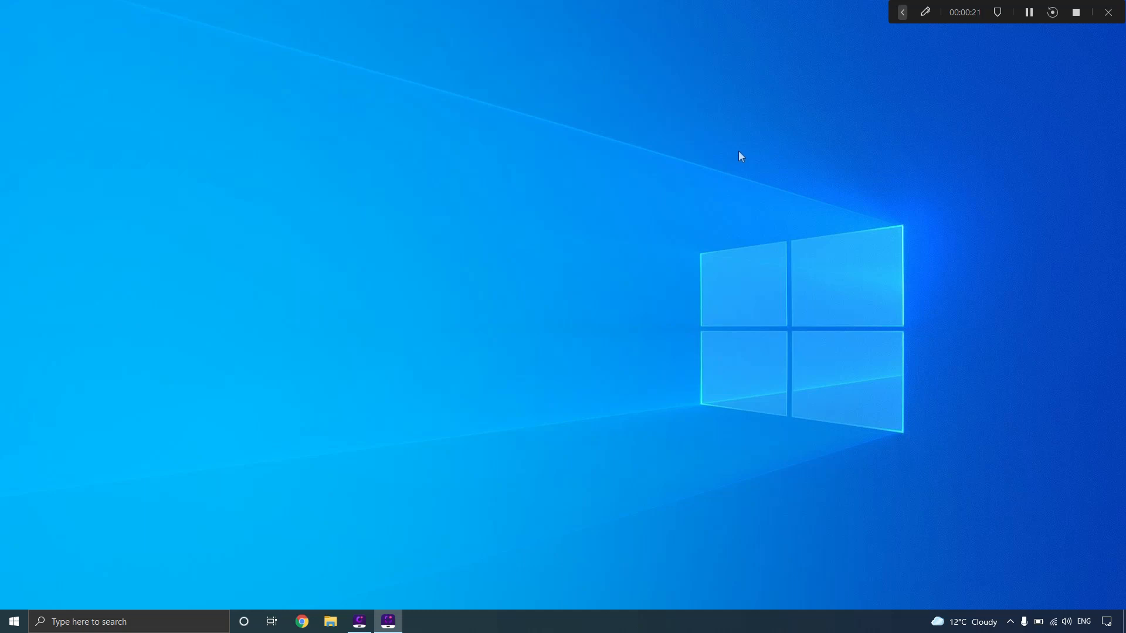
Step: Open Chrome, search Google for "windows 11", and open Microsoft's "Upgrade to the New Windows 11 OS" result
{"action": "left_click", "coordinate": [302, 623]}
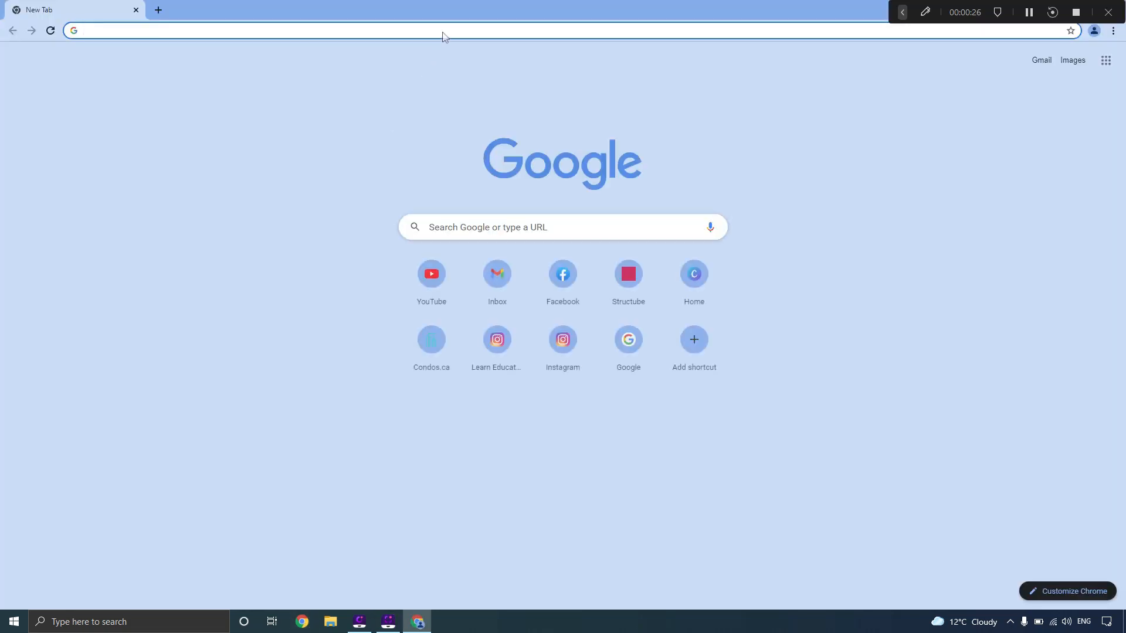
{"action": "left_click", "coordinate": [443, 31]}
{"action": "key", "text": "Escape"}
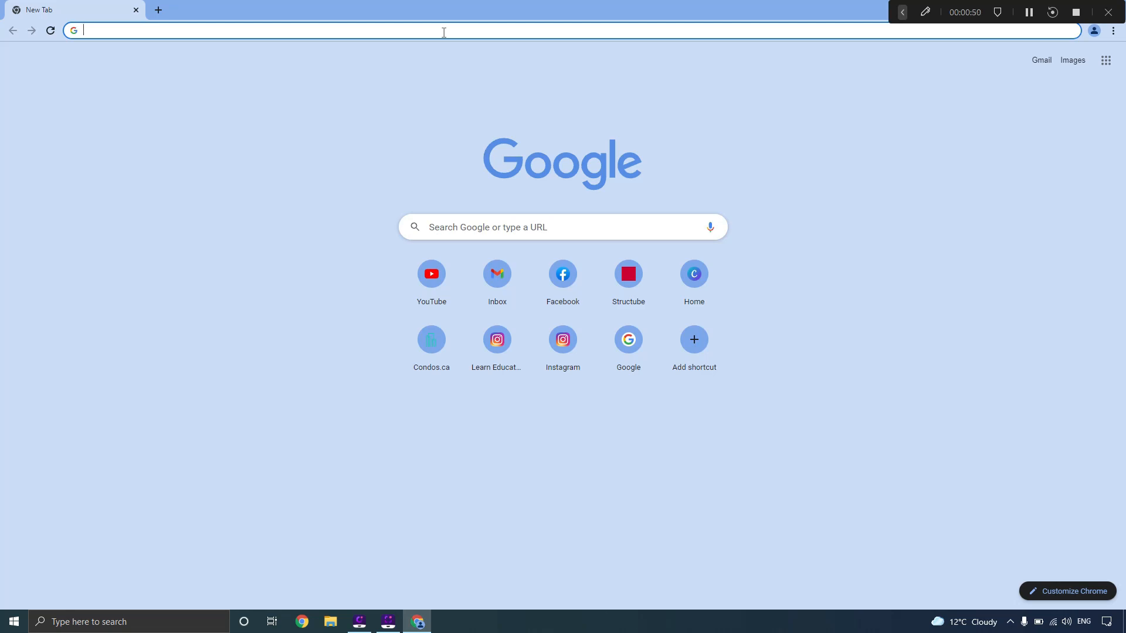
{"action": "type", "text": "window"}
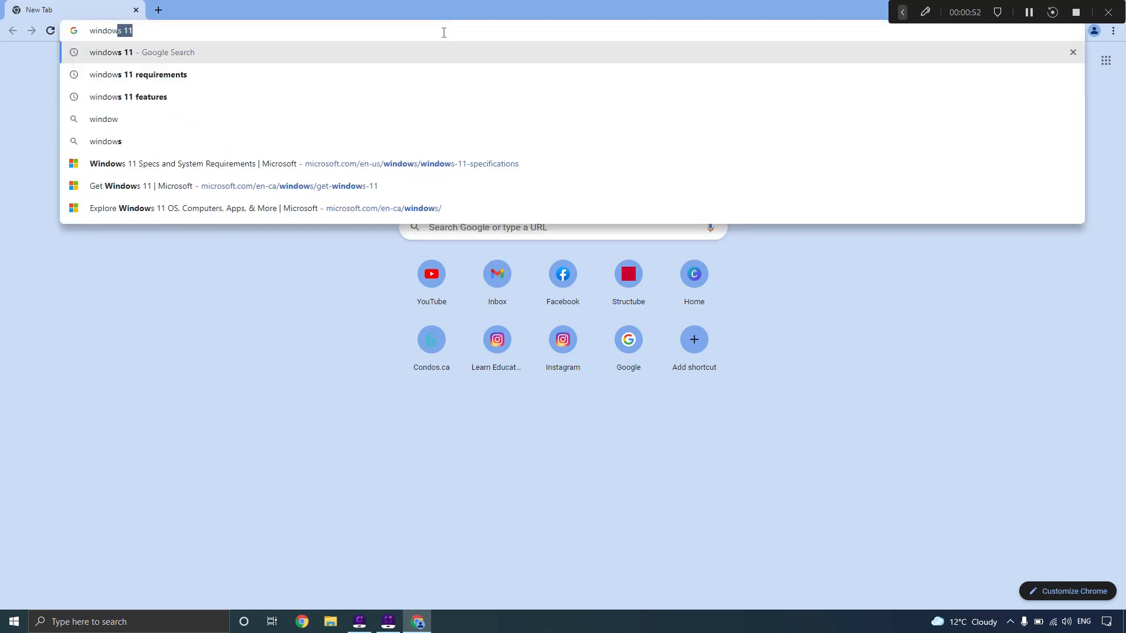
{"action": "key", "text": "Return"}
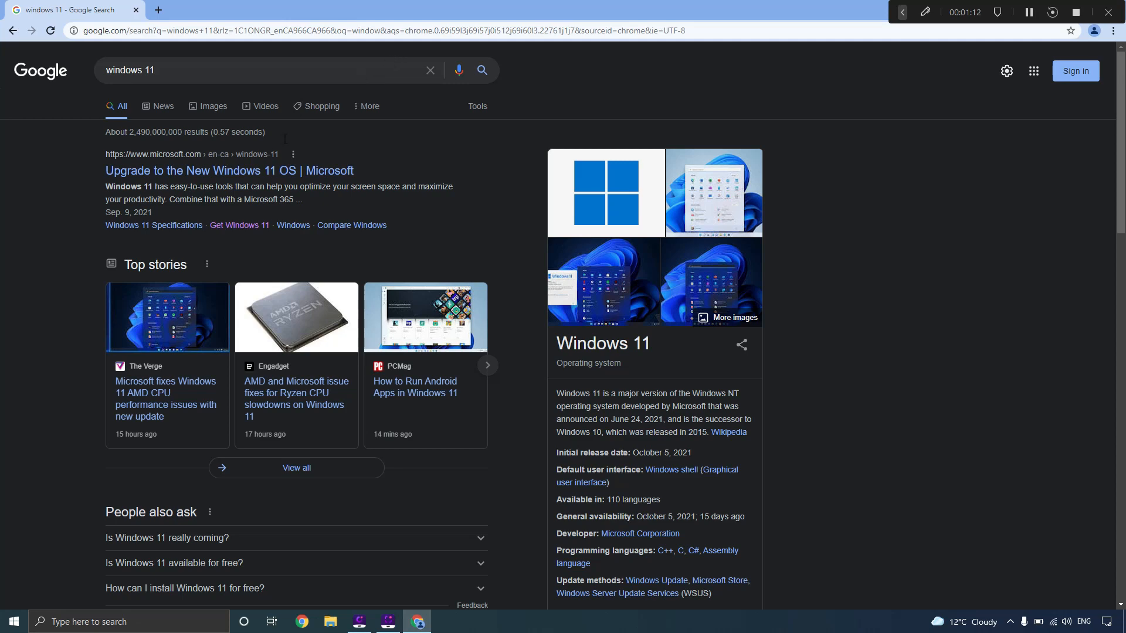
{"action": "left_click", "coordinate": [177, 170]}
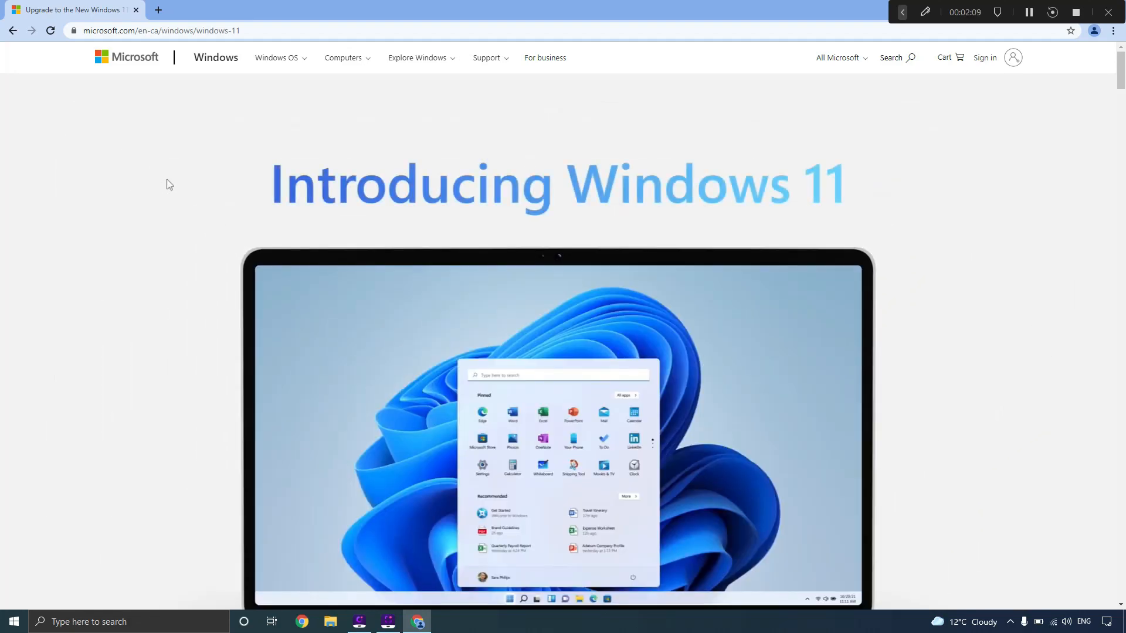
Step: Examine the minimum system requirements linked in the "Check for compatibility" section and return to the Windows 11 page
{"action": "scroll", "coordinate": [170, 185], "scroll_direction": "down", "scroll_amount": 20}
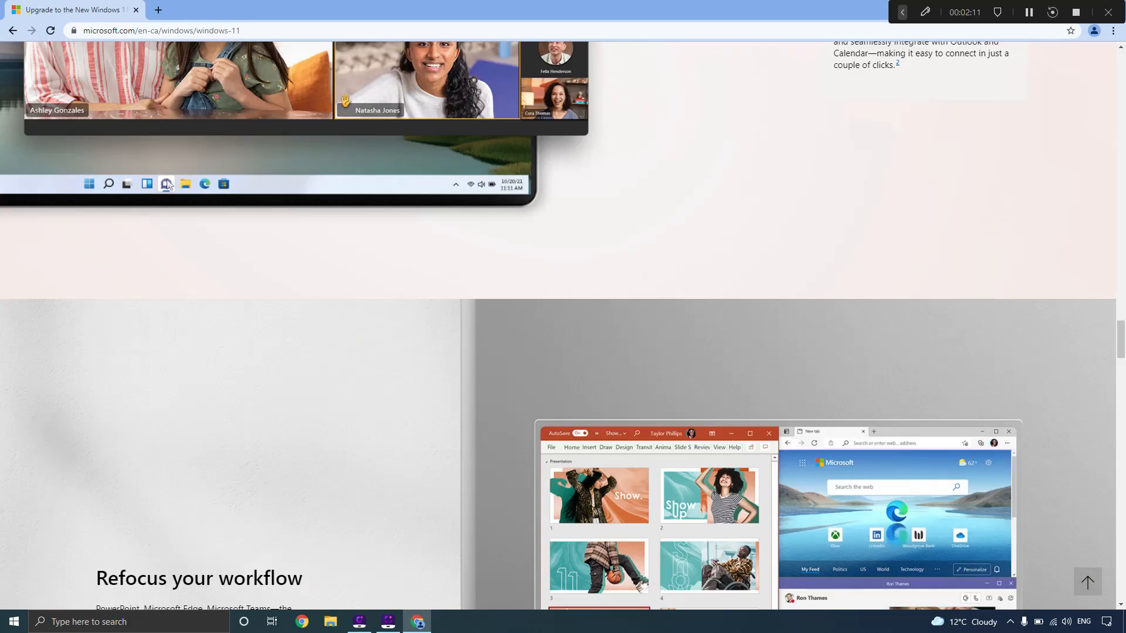
{"action": "scroll", "coordinate": [169, 185], "scroll_direction": "down", "scroll_amount": 20}
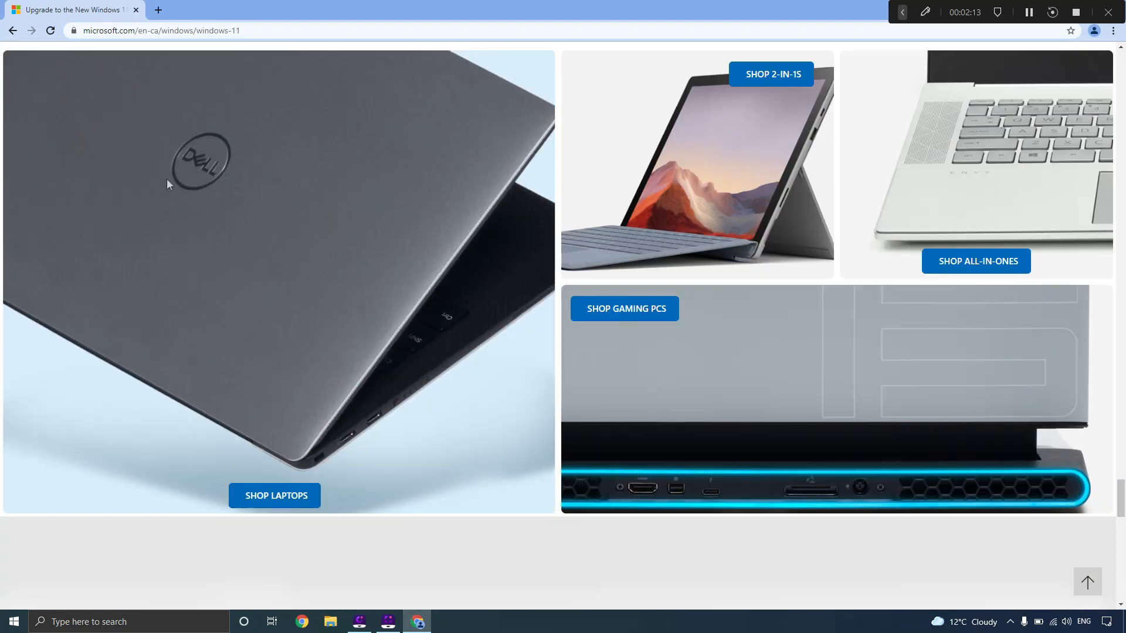
{"action": "scroll", "coordinate": [167, 178], "scroll_direction": "down", "scroll_amount": 15}
{"action": "scroll", "coordinate": [167, 178], "scroll_direction": "up", "scroll_amount": 4}
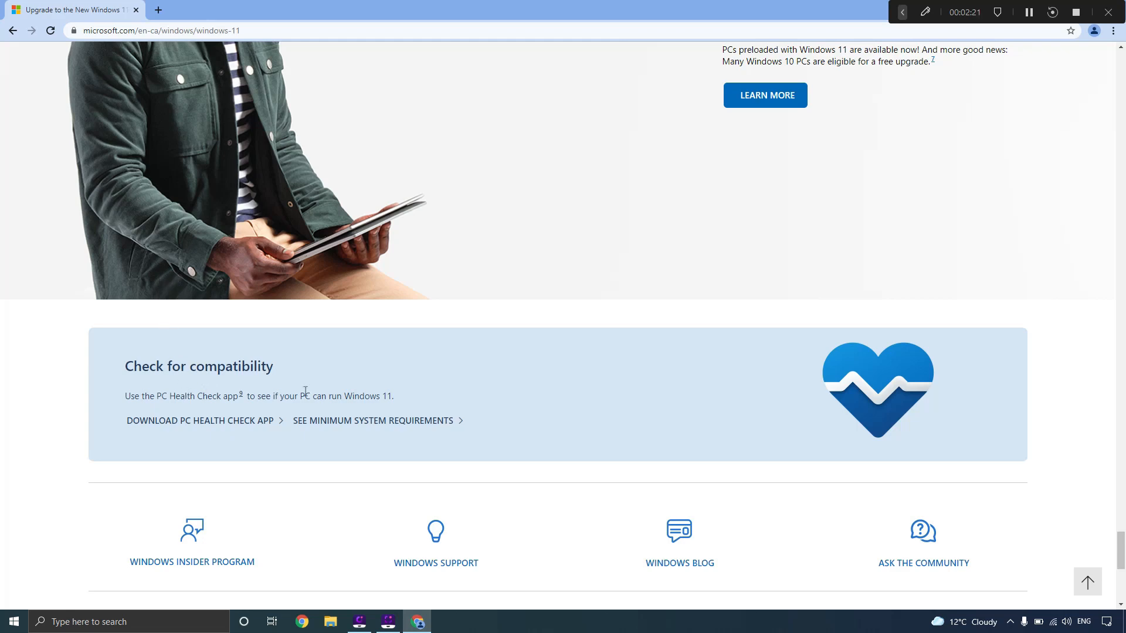
{"action": "left_click", "coordinate": [370, 416]}
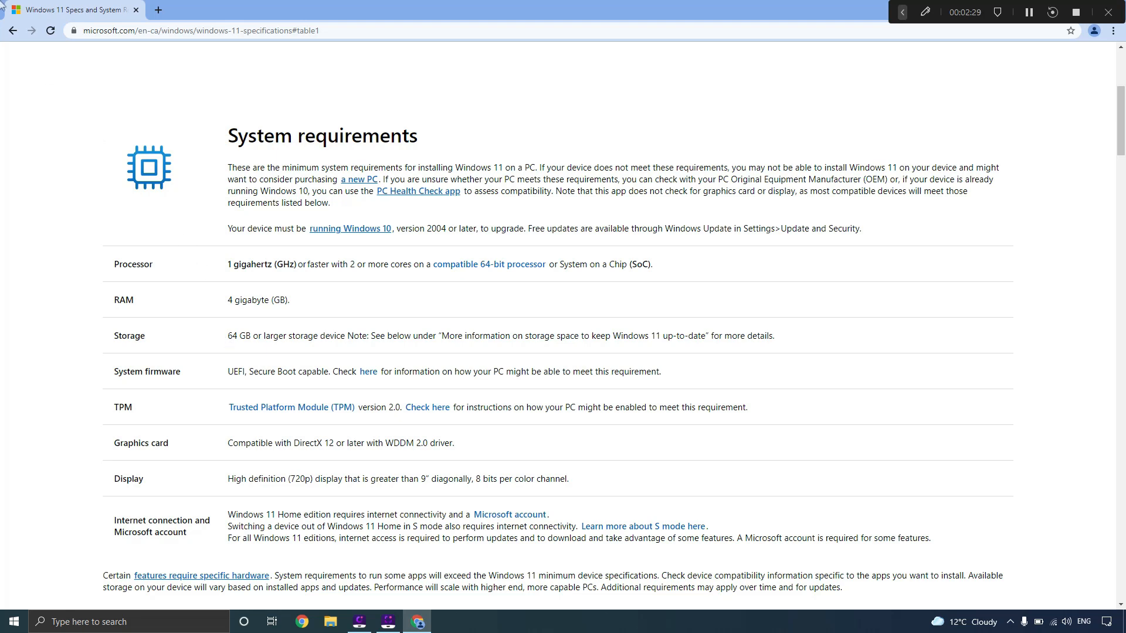
{"action": "left_click", "coordinate": [13, 33]}
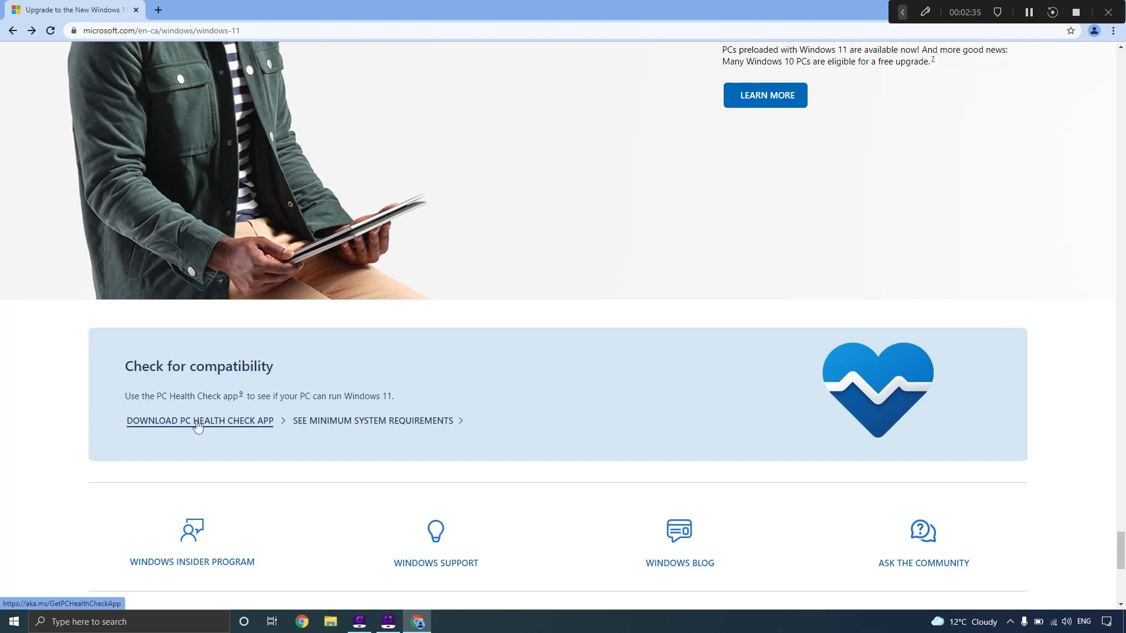
Step: Download and install the PC Health Check app, accepting the license terms and opening it when setup finishes
{"action": "left_click", "coordinate": [198, 425]}
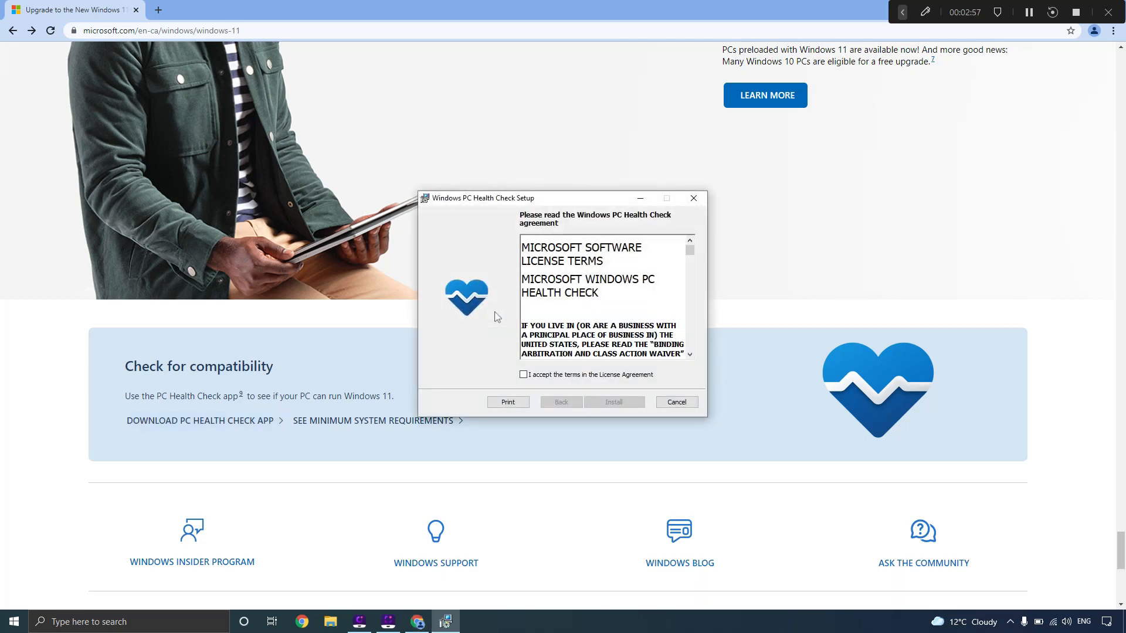
{"action": "left_click", "coordinate": [523, 374]}
{"action": "left_click", "coordinate": [613, 402]}
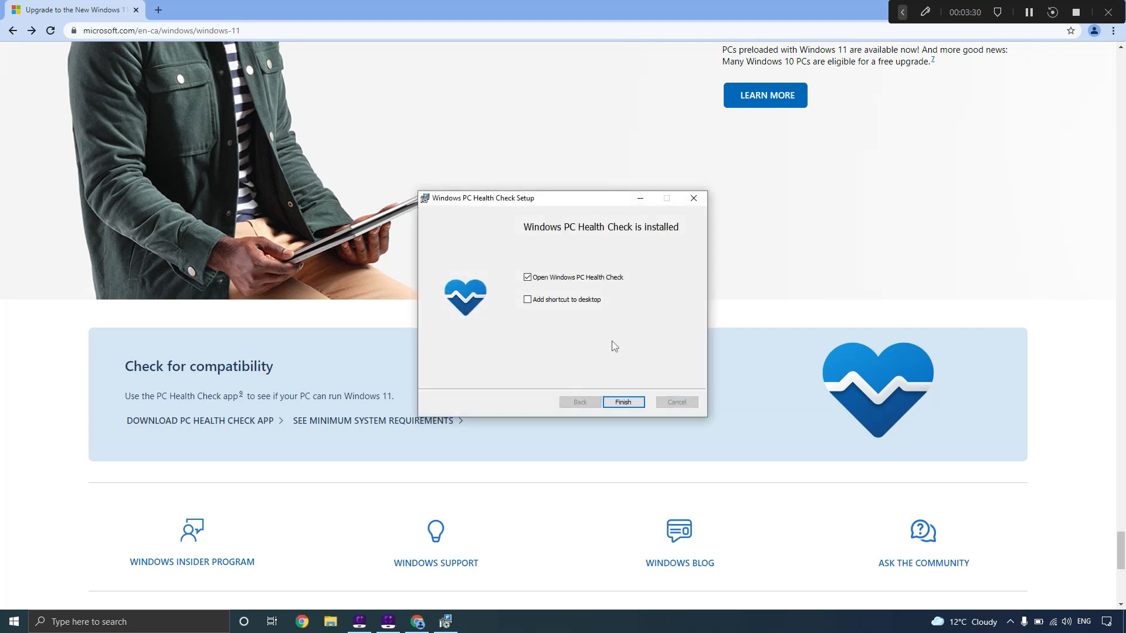
{"action": "left_click", "coordinate": [619, 401]}
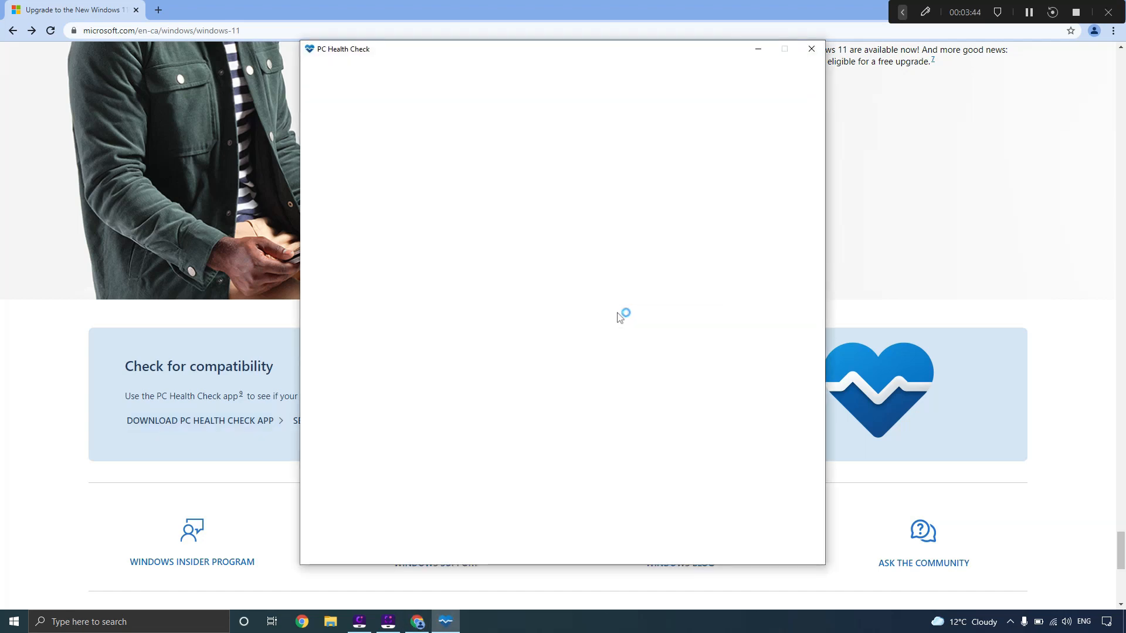
Step: Restore the browser window to a smaller size and close it, leaving PC Health Check open
{"action": "left_click", "coordinate": [714, 8]}
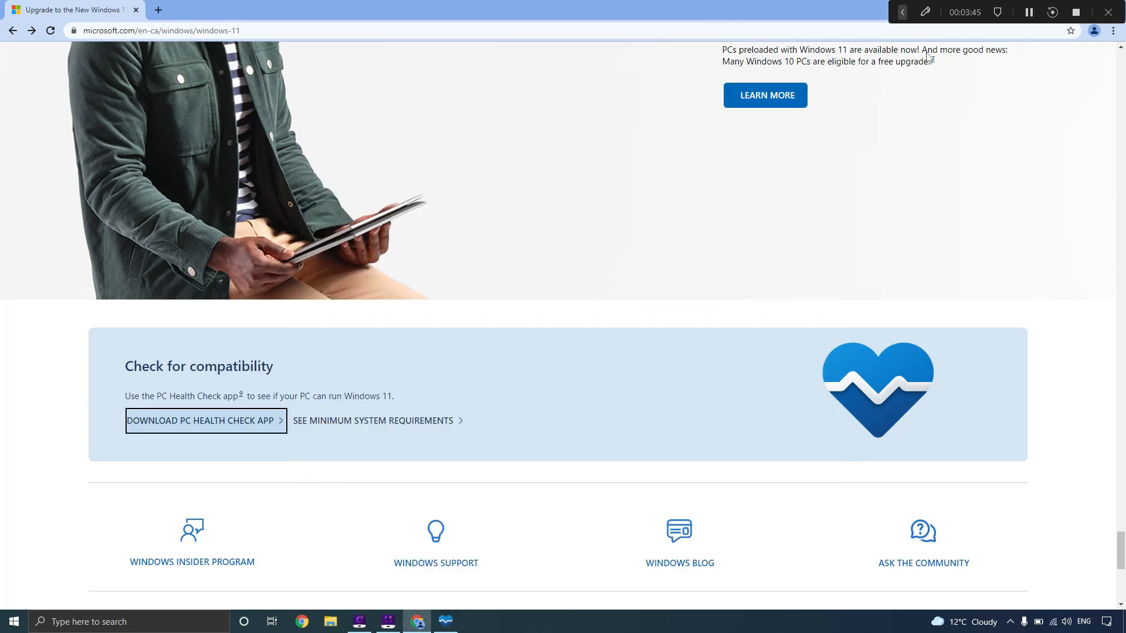
{"action": "left_click", "coordinate": [1110, 9]}
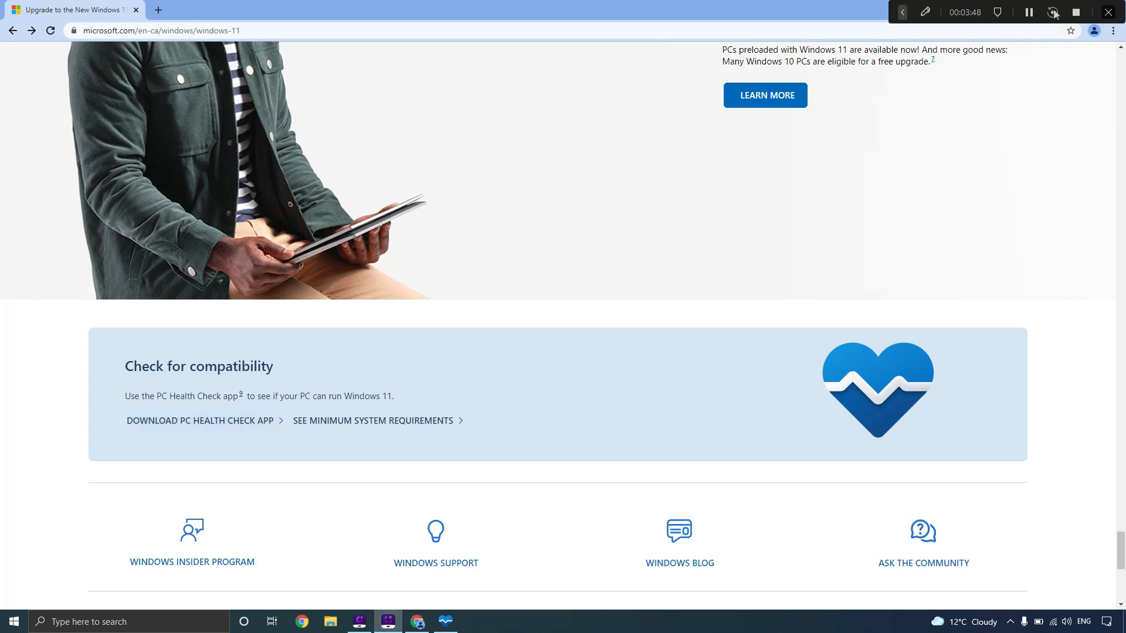
{"action": "double_click", "coordinate": [826, 17]}
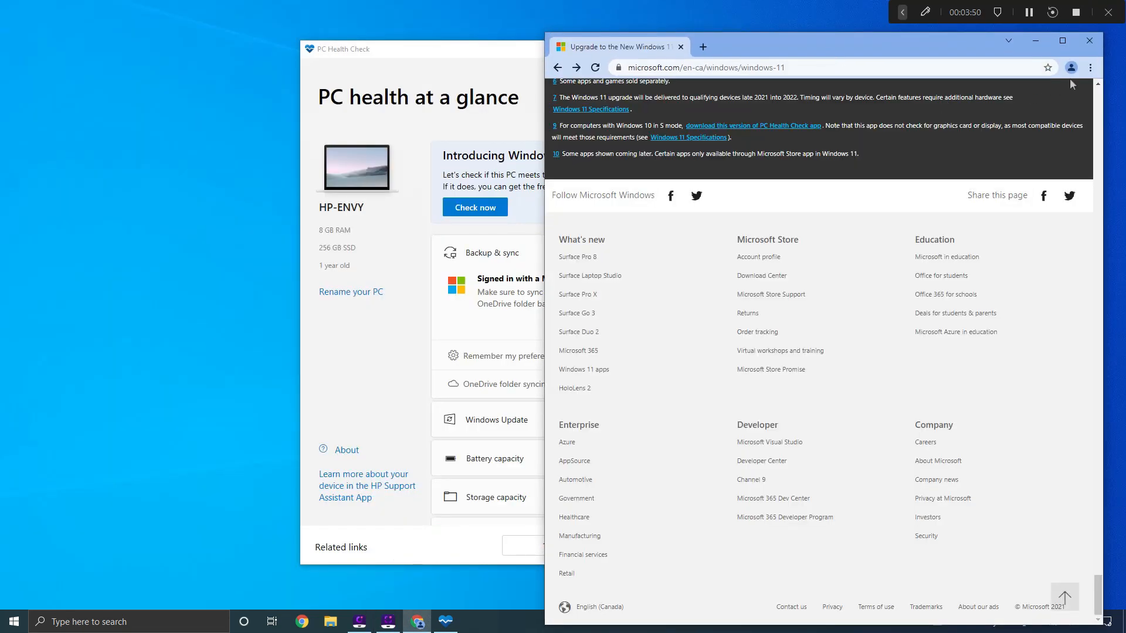
{"action": "left_click", "coordinate": [1089, 41]}
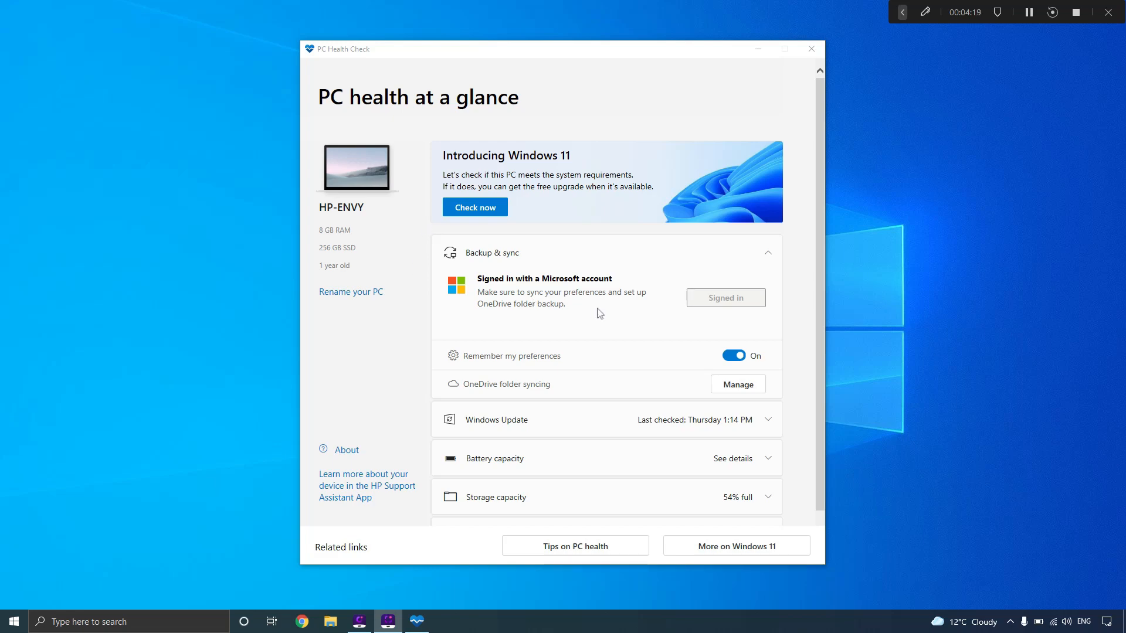
Step: Look over the PC health overview and run the check of this PC against the Windows 11 requirements
{"action": "scroll", "coordinate": [600, 313], "scroll_direction": "down", "scroll_amount": 2}
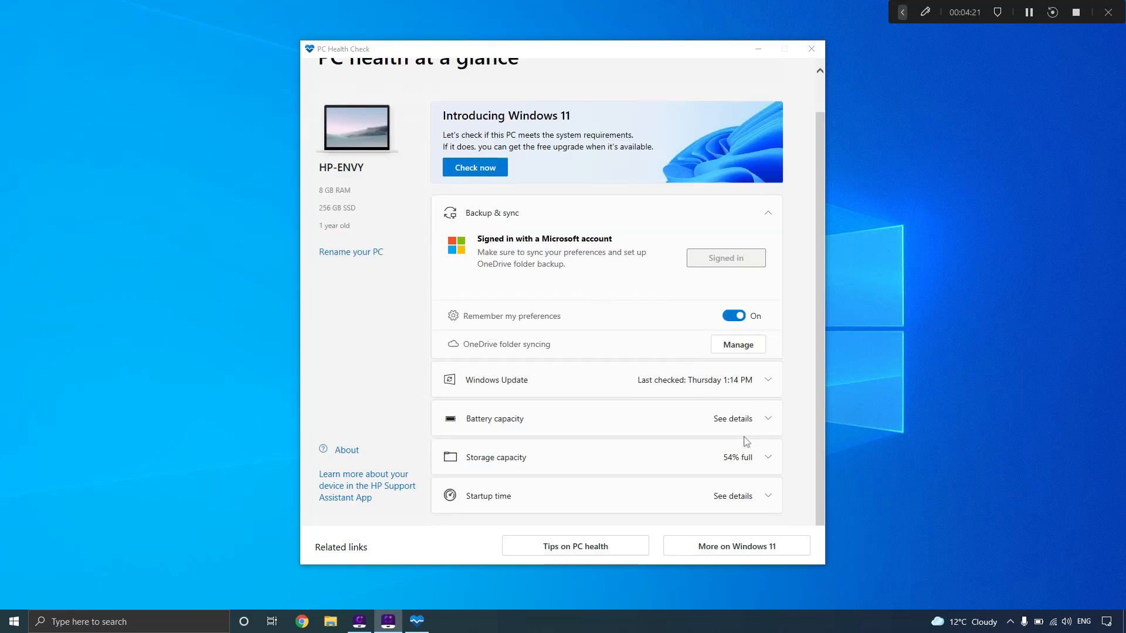
{"action": "scroll", "coordinate": [599, 279], "scroll_direction": "up", "scroll_amount": 2}
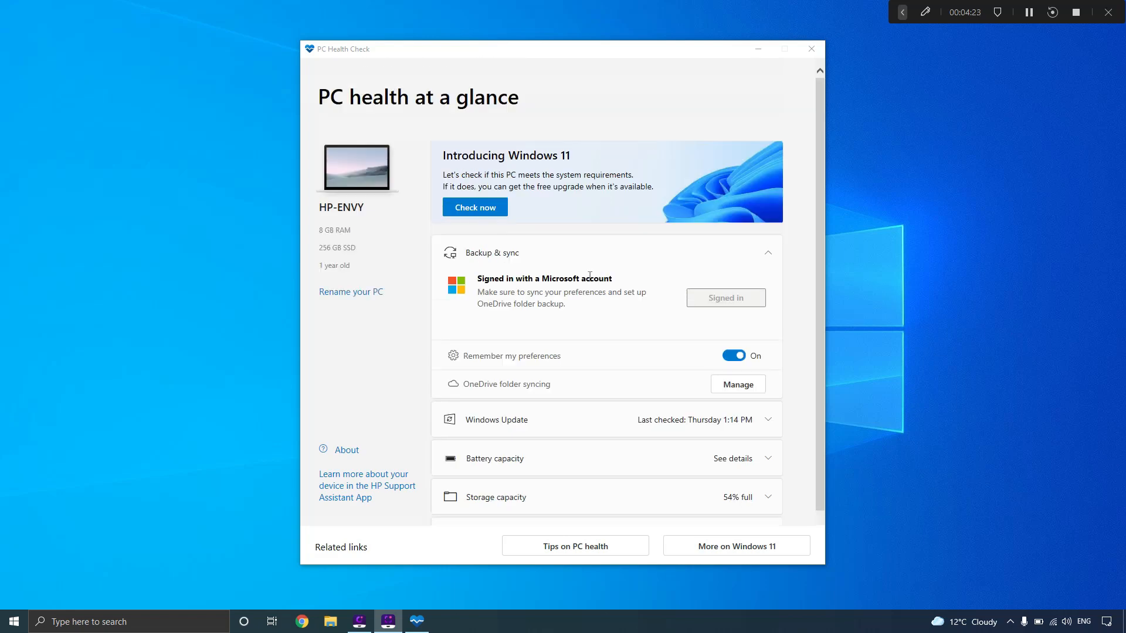
{"action": "left_click", "coordinate": [482, 209]}
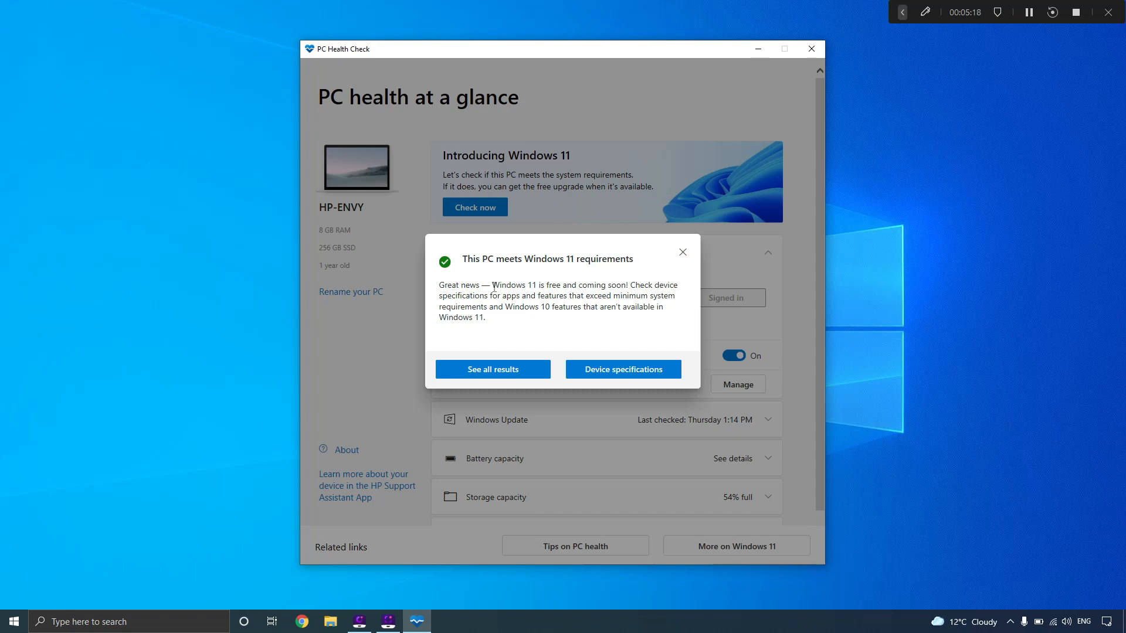
Step: Examine all the individual Windows 11 requirement results, and close both the results and PC Health Check
{"action": "left_click", "coordinate": [495, 369]}
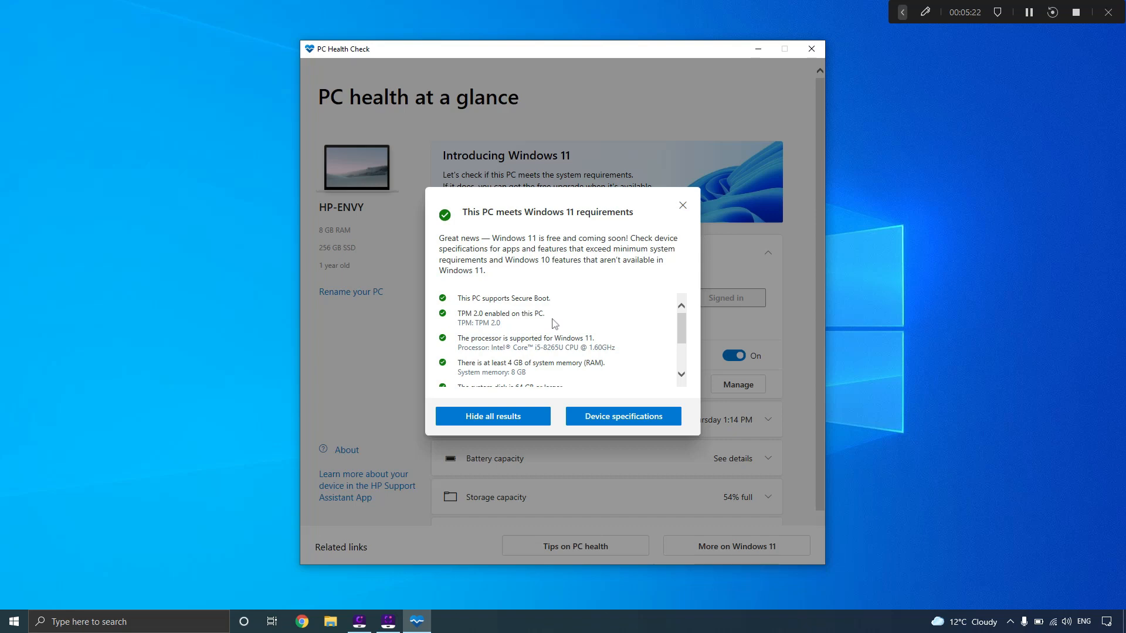
{"action": "scroll", "coordinate": [553, 320], "scroll_direction": "down", "scroll_amount": 2}
{"action": "scroll", "coordinate": [553, 320], "scroll_direction": "up", "scroll_amount": 3}
{"action": "left_click", "coordinate": [682, 206]}
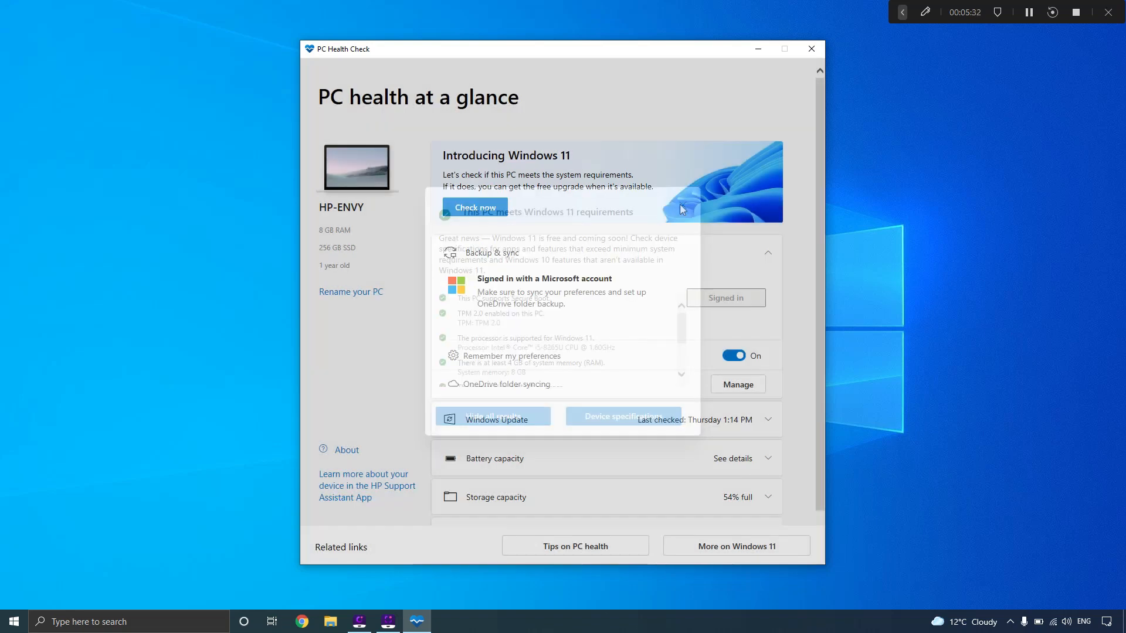
{"action": "left_click", "coordinate": [810, 52]}
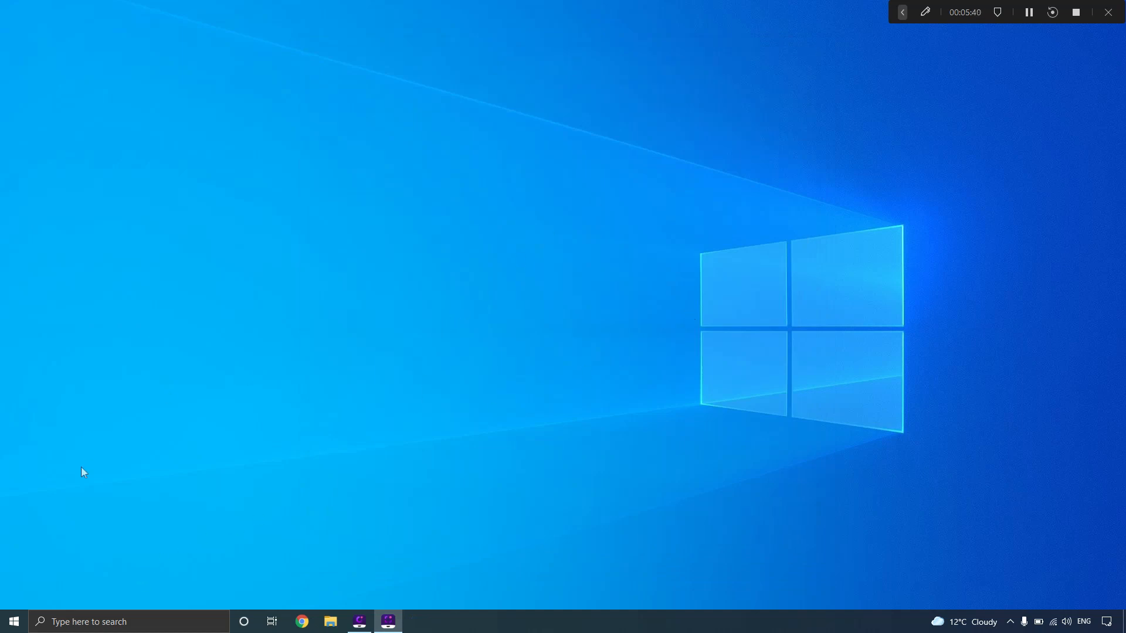
Step: Open the Windows Settings app and go to its Update & Security page for Windows Update
{"action": "left_click", "coordinate": [86, 623]}
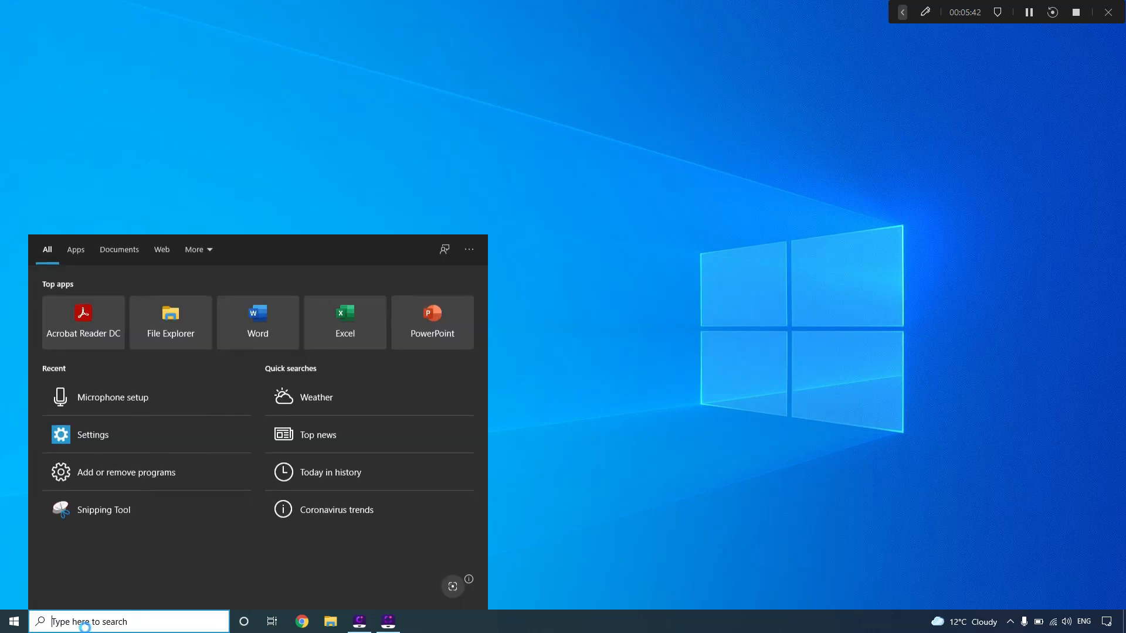
{"action": "type", "text": "setting"}
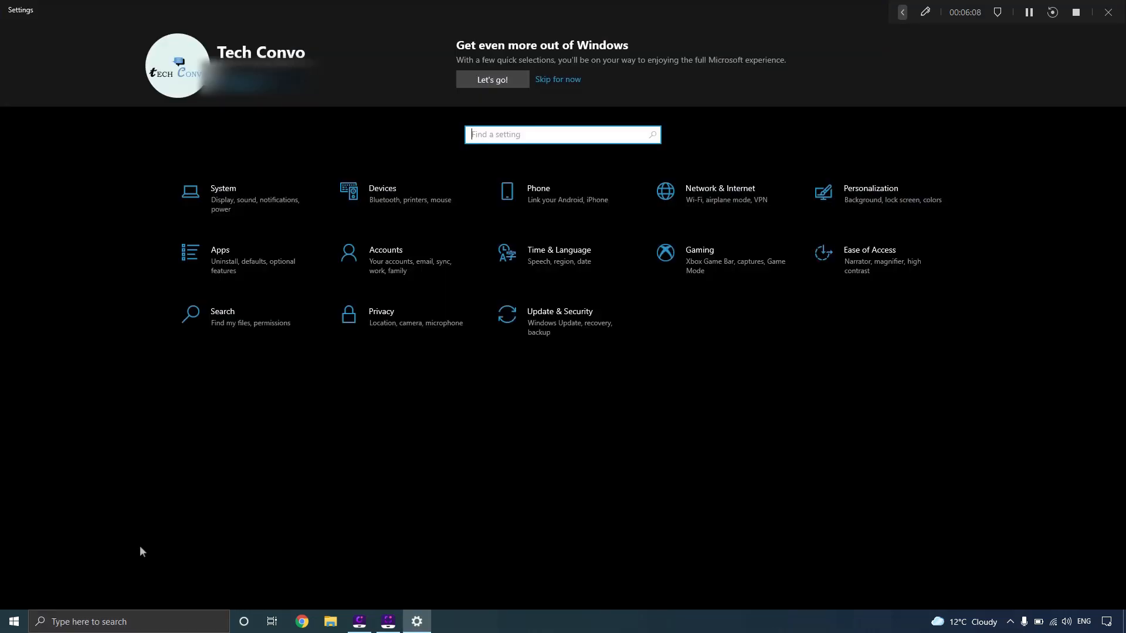
{"action": "left_click", "coordinate": [584, 317]}
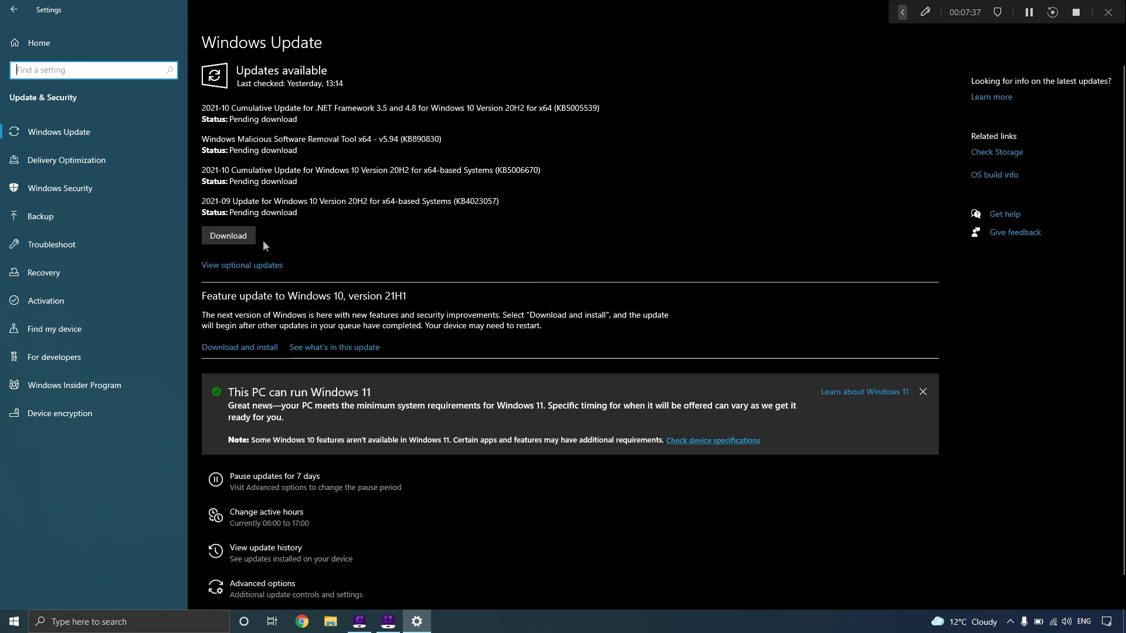
Step: Download the pending Windows updates and install the feature update to Windows 10, version 21H1
{"action": "left_click", "coordinate": [234, 240]}
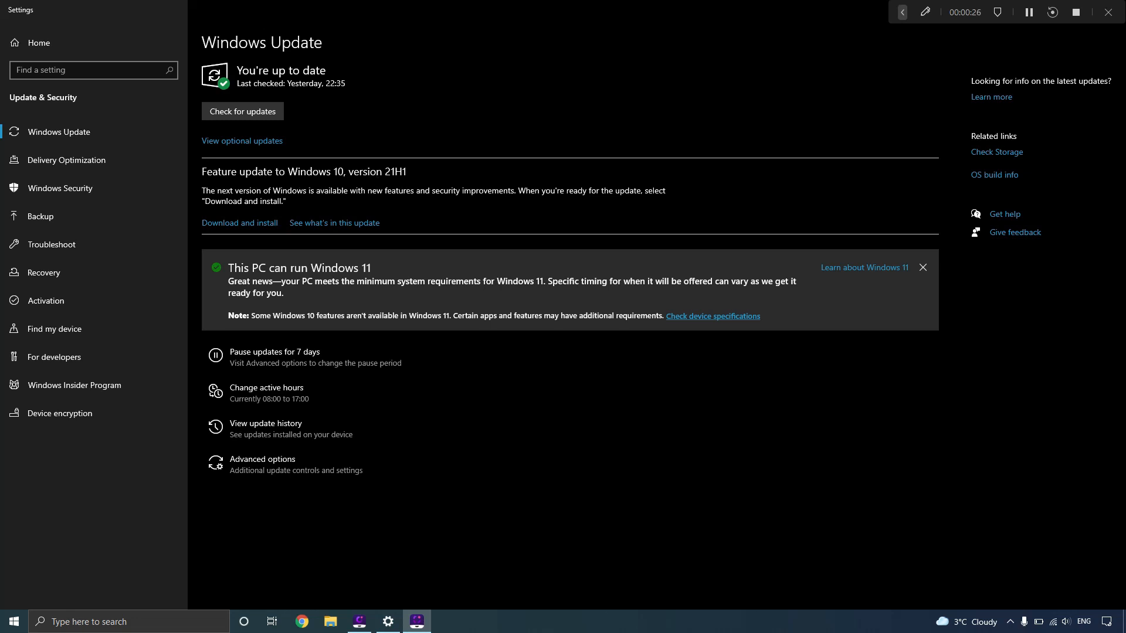
{"action": "left_click", "coordinate": [263, 225]}
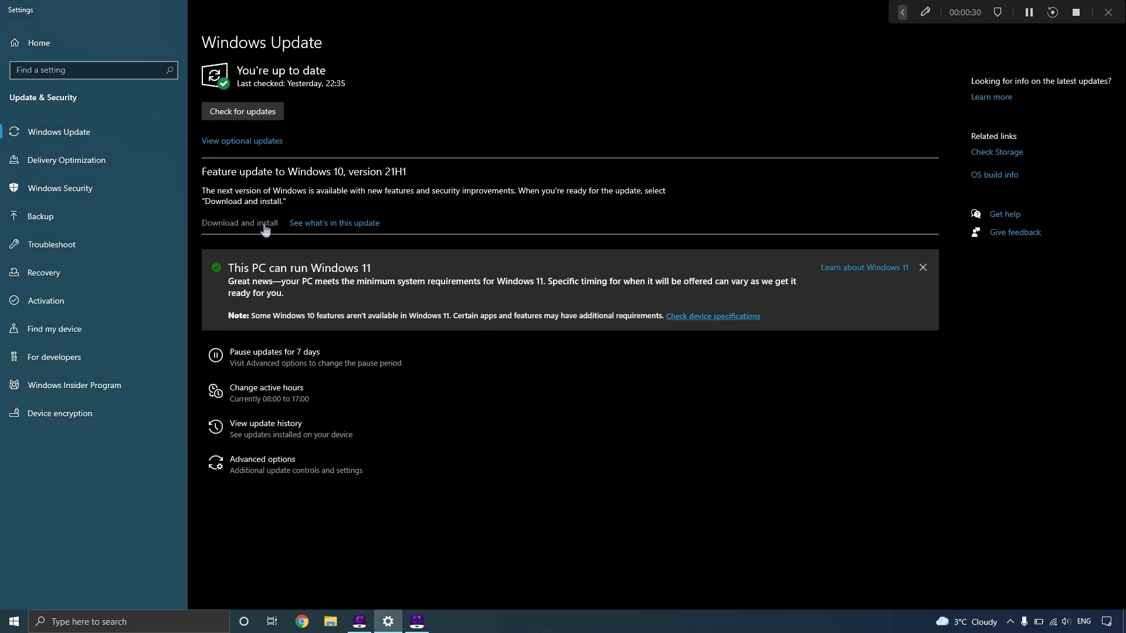
{"action": "left_click", "coordinate": [265, 224]}
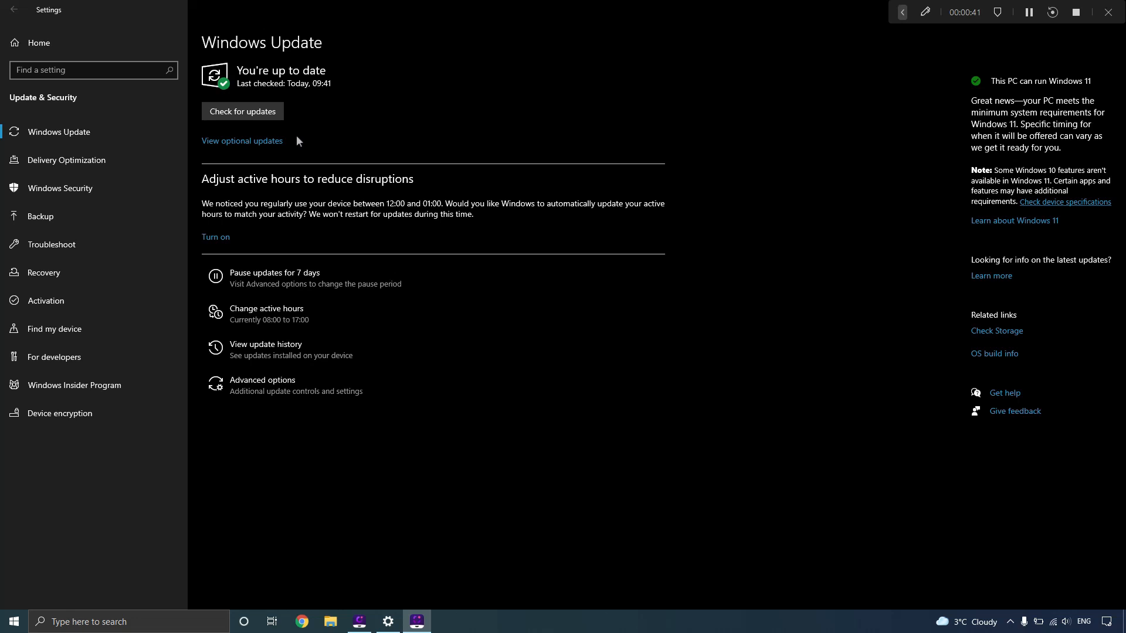
Step: Switch to Chrome and search Google for "download windows 11"
{"action": "left_click", "coordinate": [302, 616]}
{"action": "left_click", "coordinate": [301, 620]}
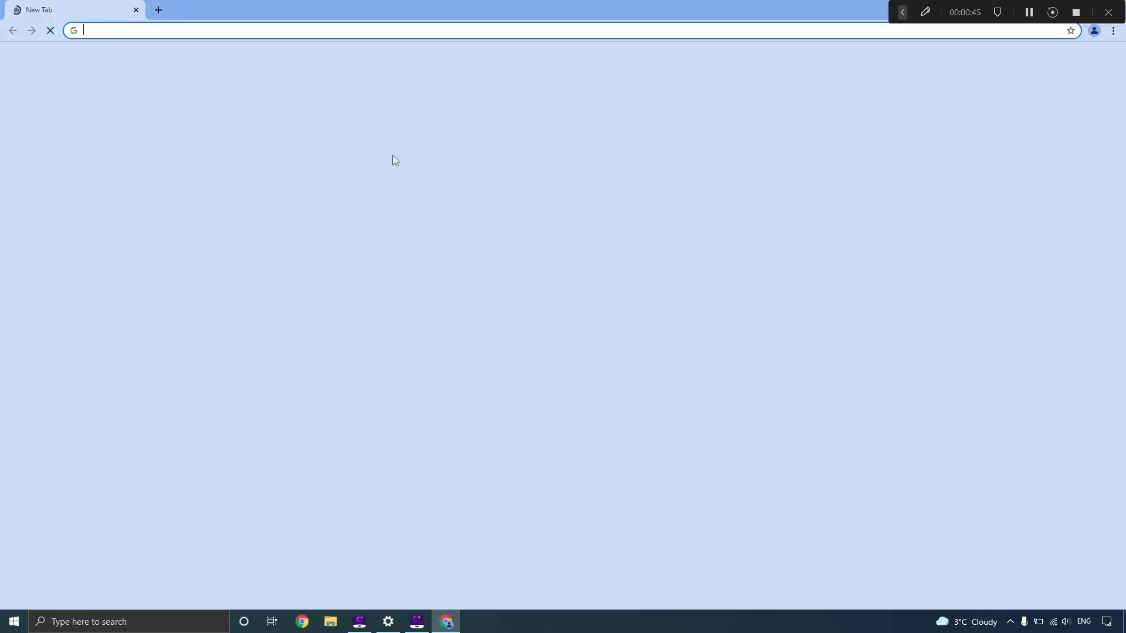
{"action": "left_click", "coordinate": [520, 224]}
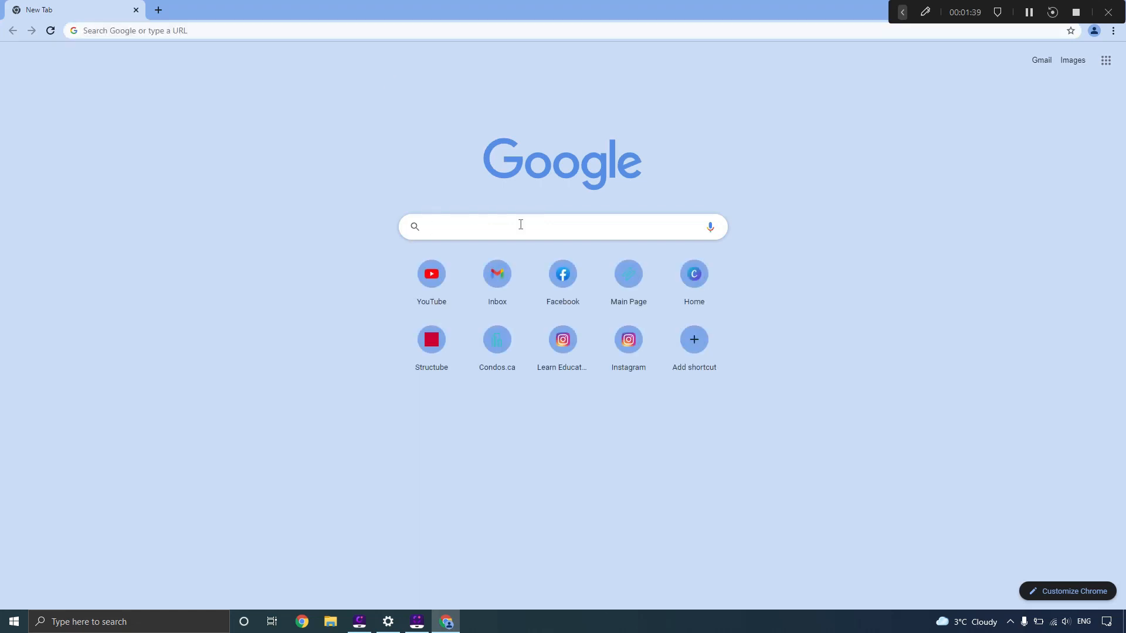
{"action": "type", "text": "down"}
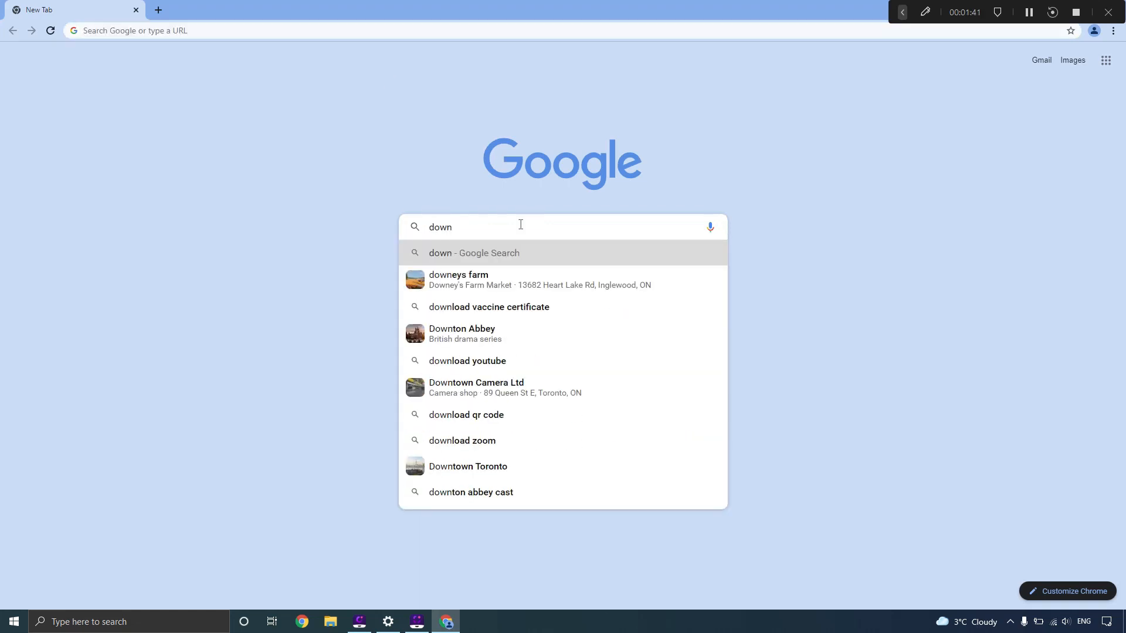
{"action": "type", "text": "load "}
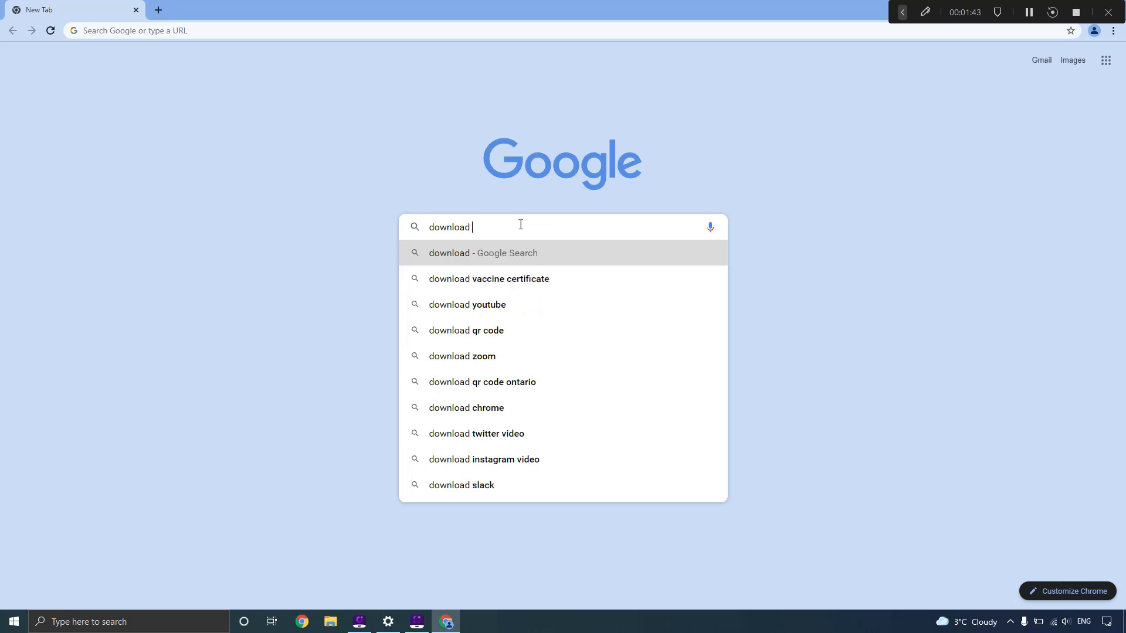
{"action": "type", "text": "windows 1"}
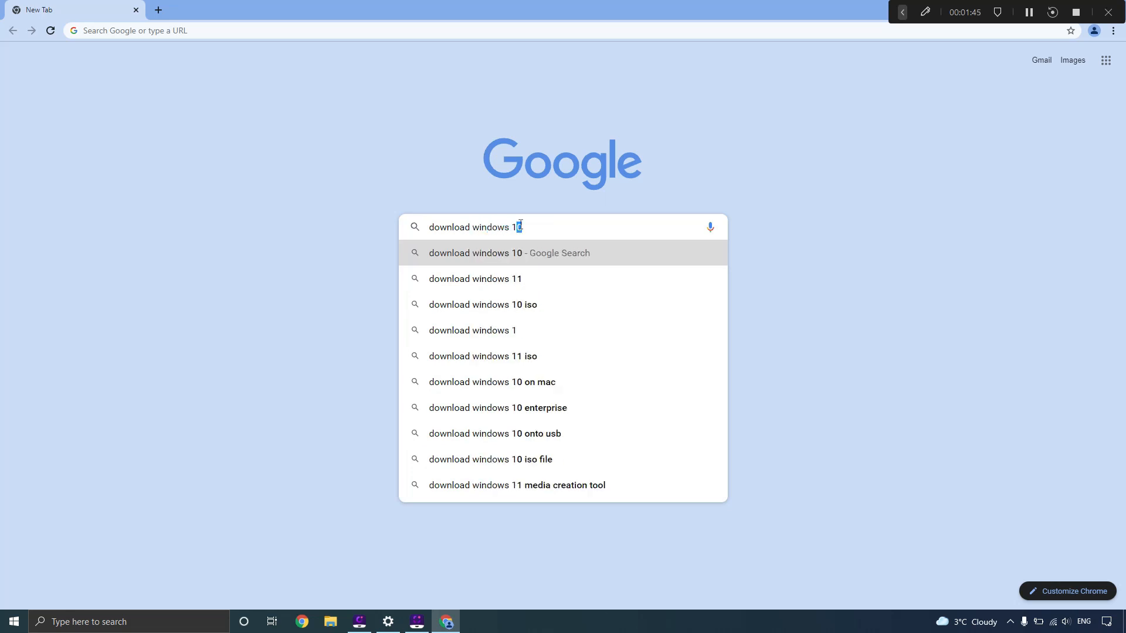
{"action": "key", "text": "Return"}
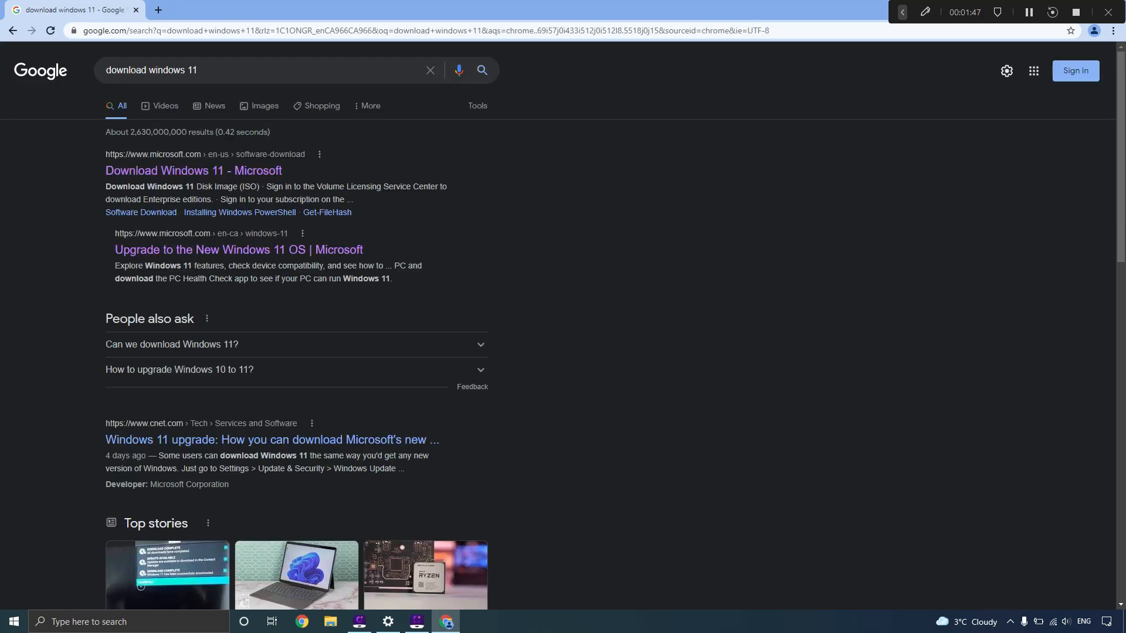
Step: Open Microsoft's Download Windows 11 page from the results, download the Windows 11 Installation Assistant and run it
{"action": "left_click", "coordinate": [237, 176]}
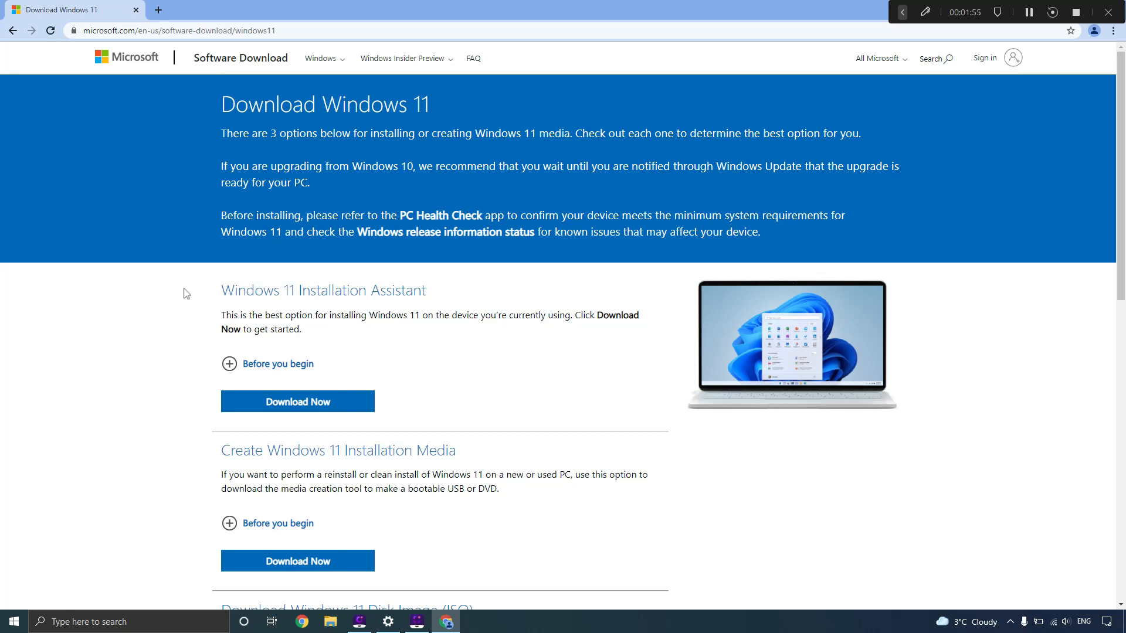
{"action": "scroll", "coordinate": [186, 294], "scroll_direction": "down", "scroll_amount": 3}
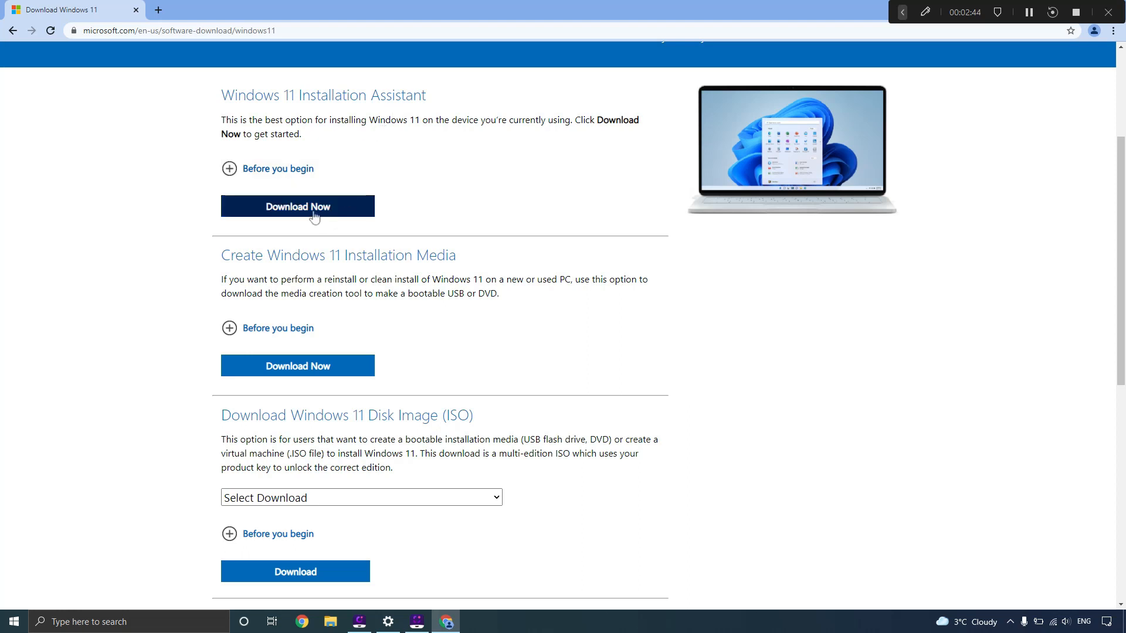
{"action": "left_click", "coordinate": [293, 209]}
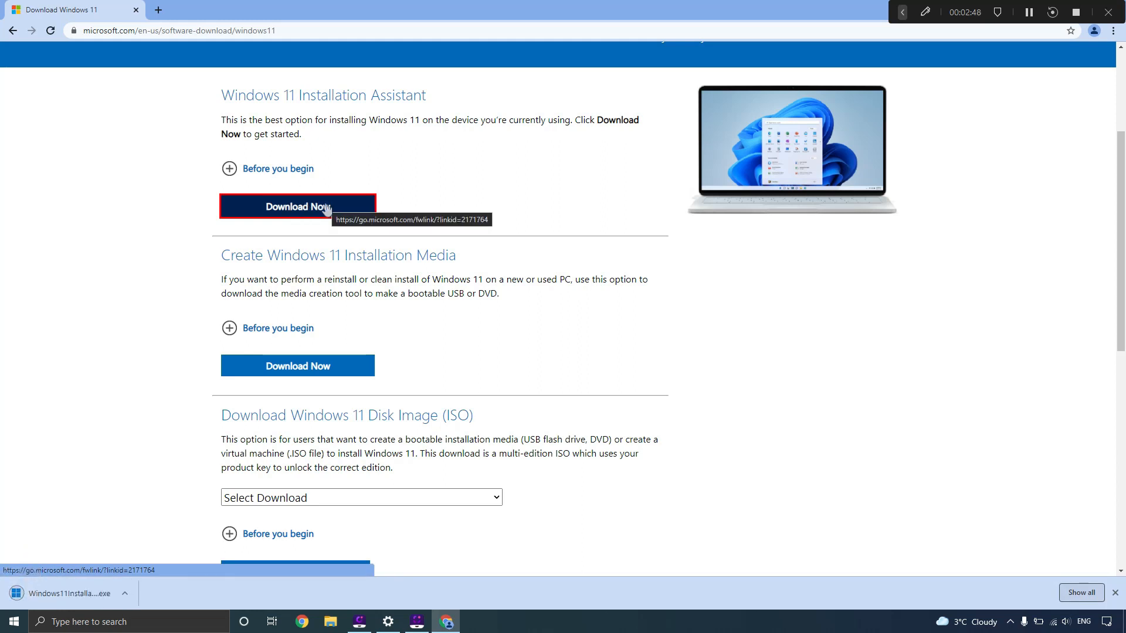
{"action": "left_click", "coordinate": [75, 593]}
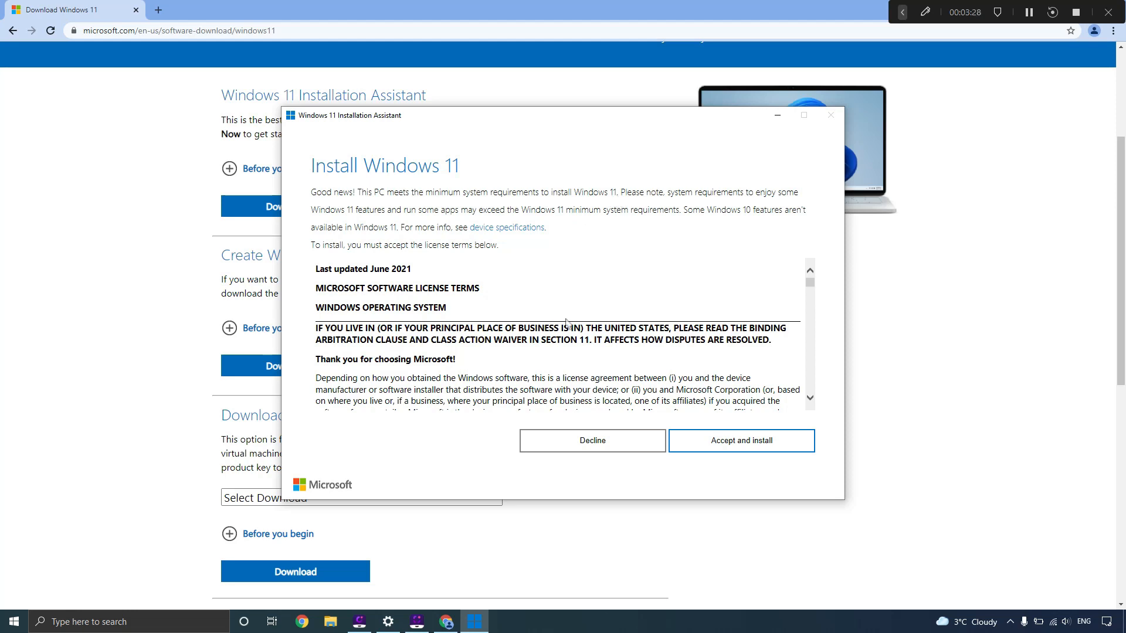
Step: Review and accept the Windows 11 license terms to start the installation, and restart the PC immediately once requested
{"action": "scroll", "coordinate": [567, 320], "scroll_direction": "down", "scroll_amount": 3}
{"action": "scroll", "coordinate": [567, 319], "scroll_direction": "down", "scroll_amount": 15}
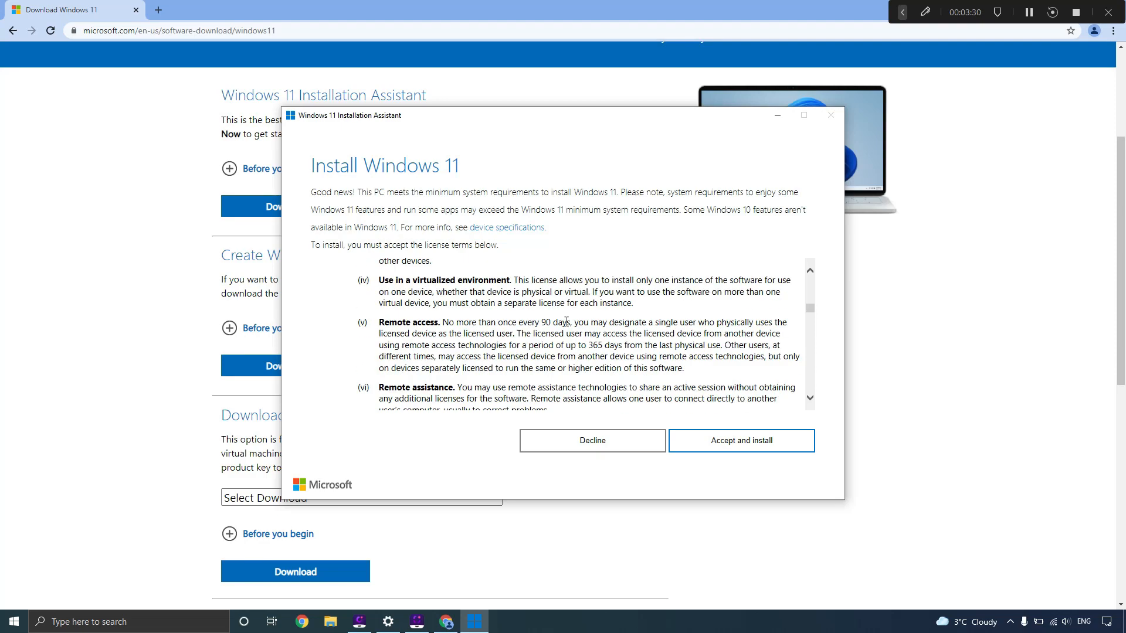
{"action": "scroll", "coordinate": [566, 322], "scroll_direction": "down", "scroll_amount": 15}
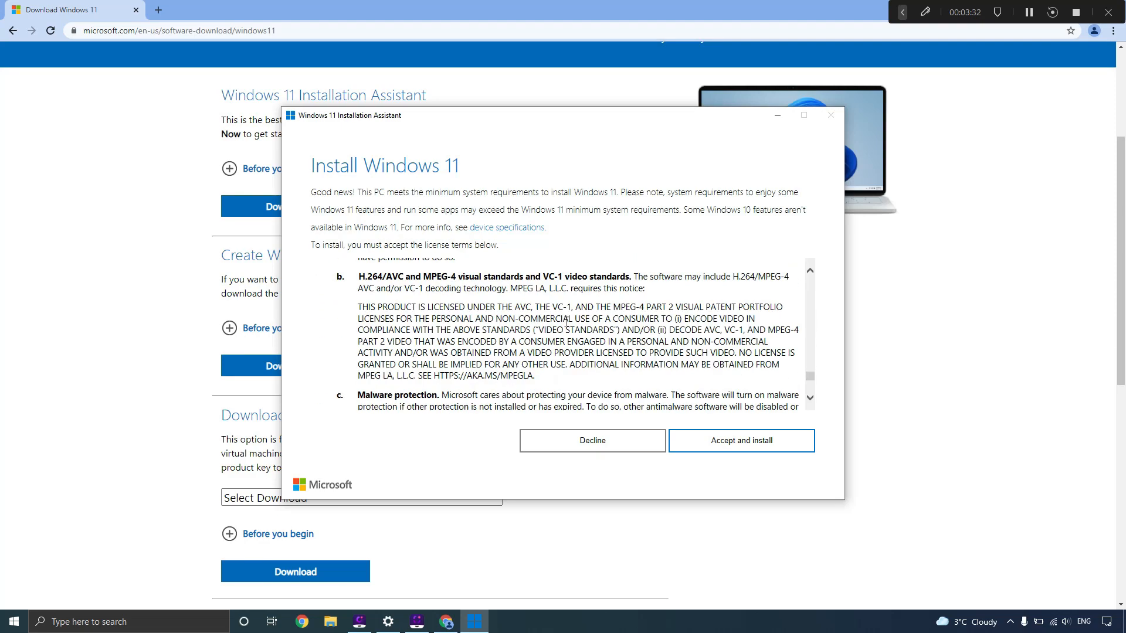
{"action": "left_click", "coordinate": [727, 444]}
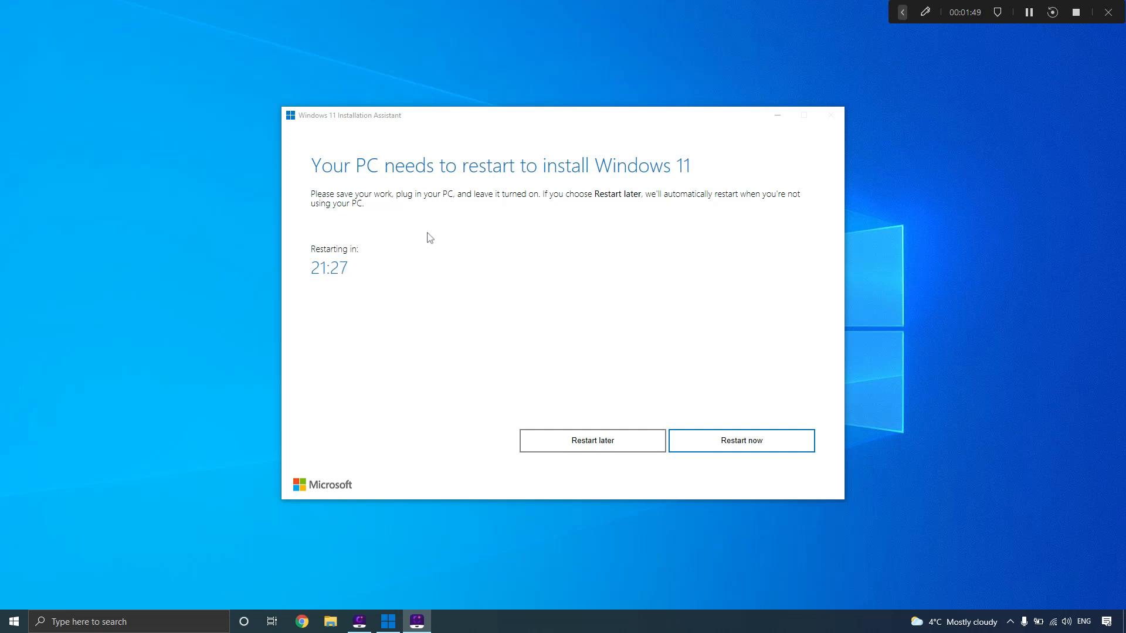
{"action": "left_click", "coordinate": [740, 446]}
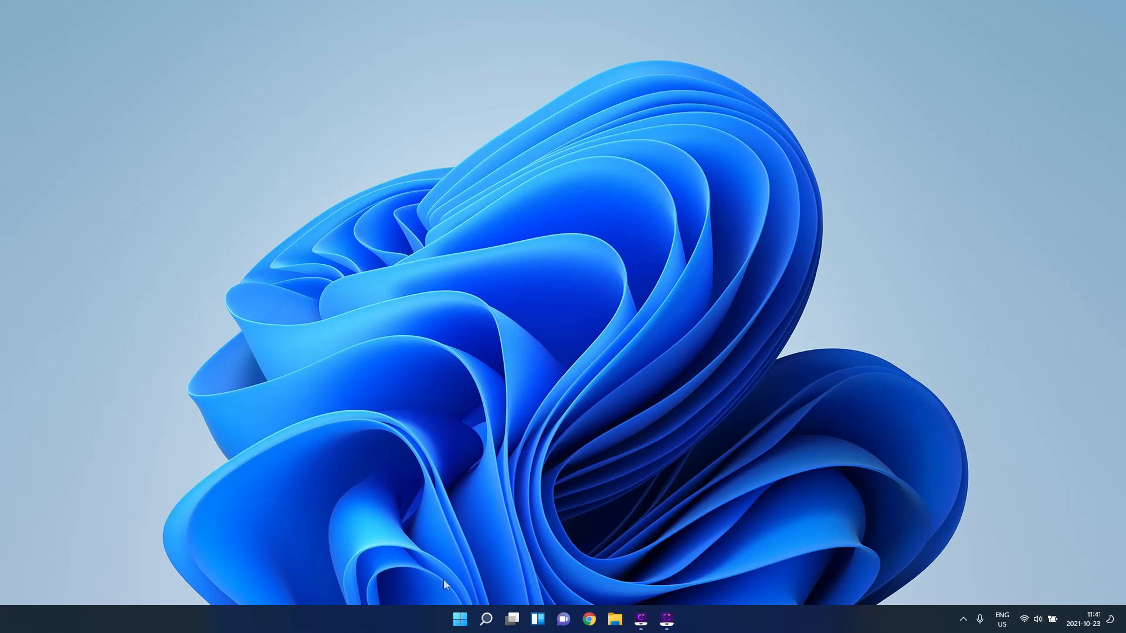
Step: Open the Windows 11 widgets board and look through its widgets and top stories
{"action": "left_click", "coordinate": [539, 620]}
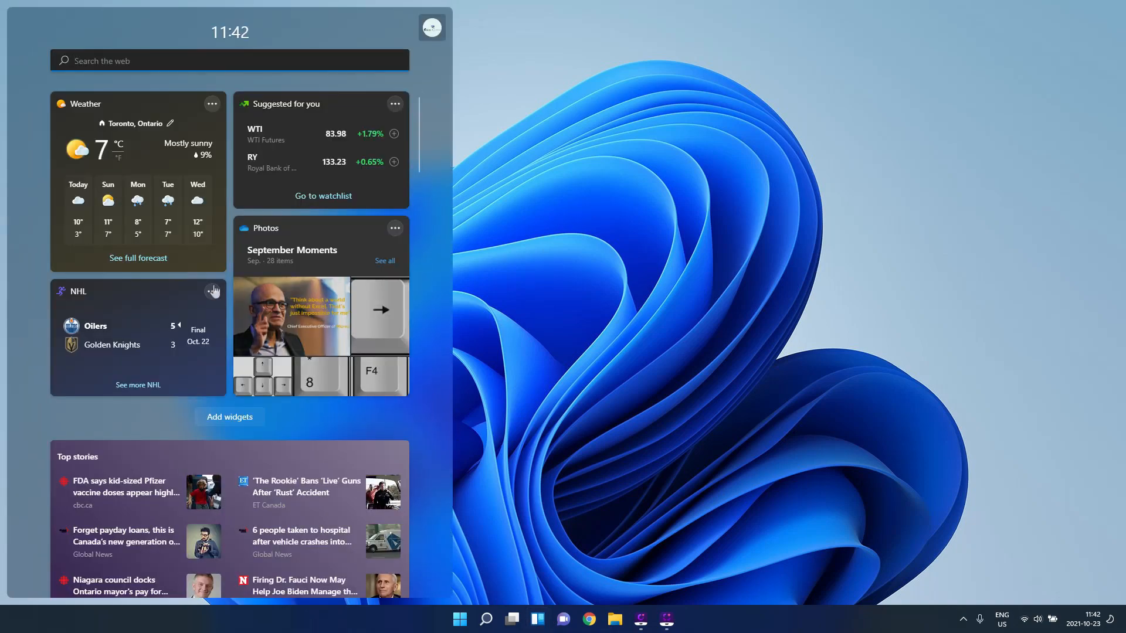
{"action": "scroll", "coordinate": [191, 265], "scroll_direction": "down", "scroll_amount": 15}
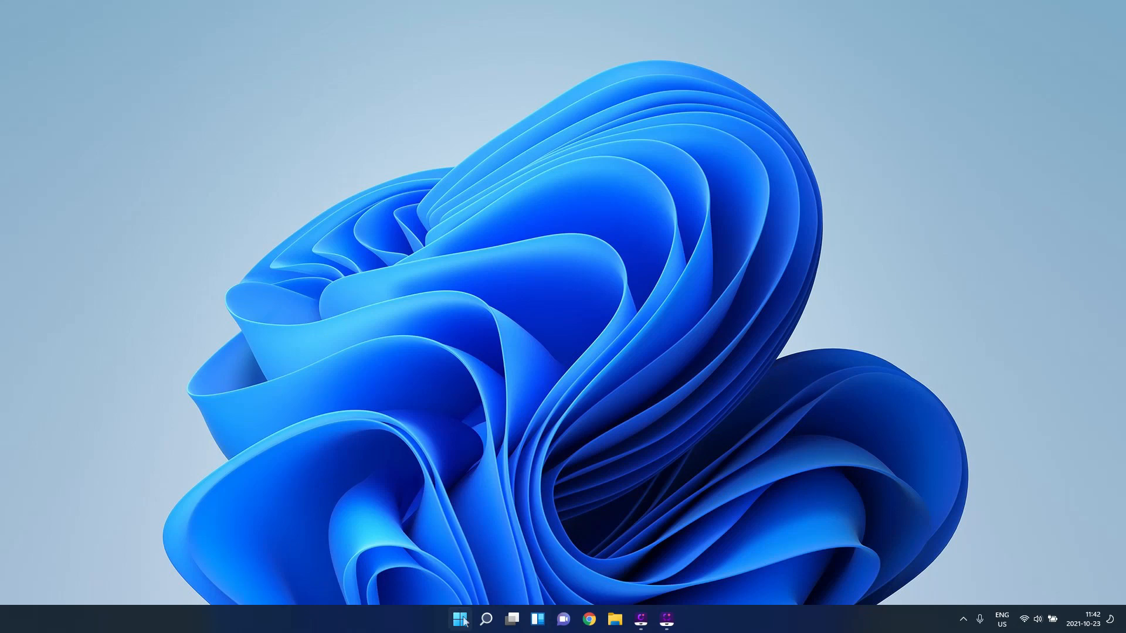
Step: Examine the Windows specifications on the About page of the System settings, and close Settings
{"action": "left_click", "coordinate": [461, 619]}
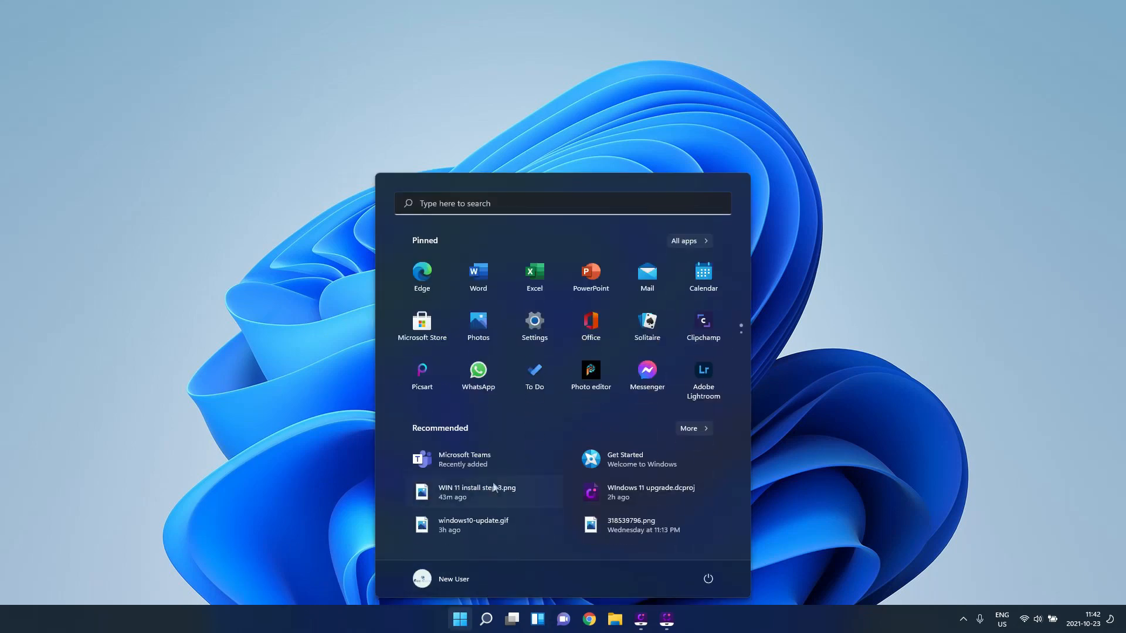
{"action": "left_click", "coordinate": [540, 331]}
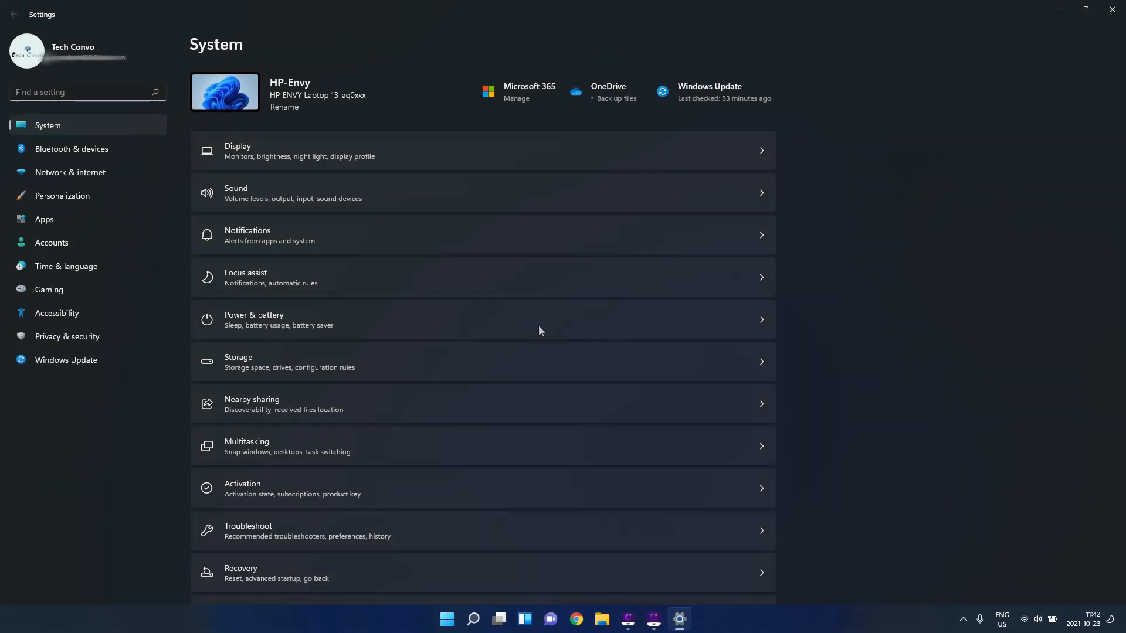
{"action": "scroll", "coordinate": [397, 420], "scroll_direction": "down", "scroll_amount": 3}
{"action": "scroll", "coordinate": [397, 420], "scroll_direction": "up", "scroll_amount": 3}
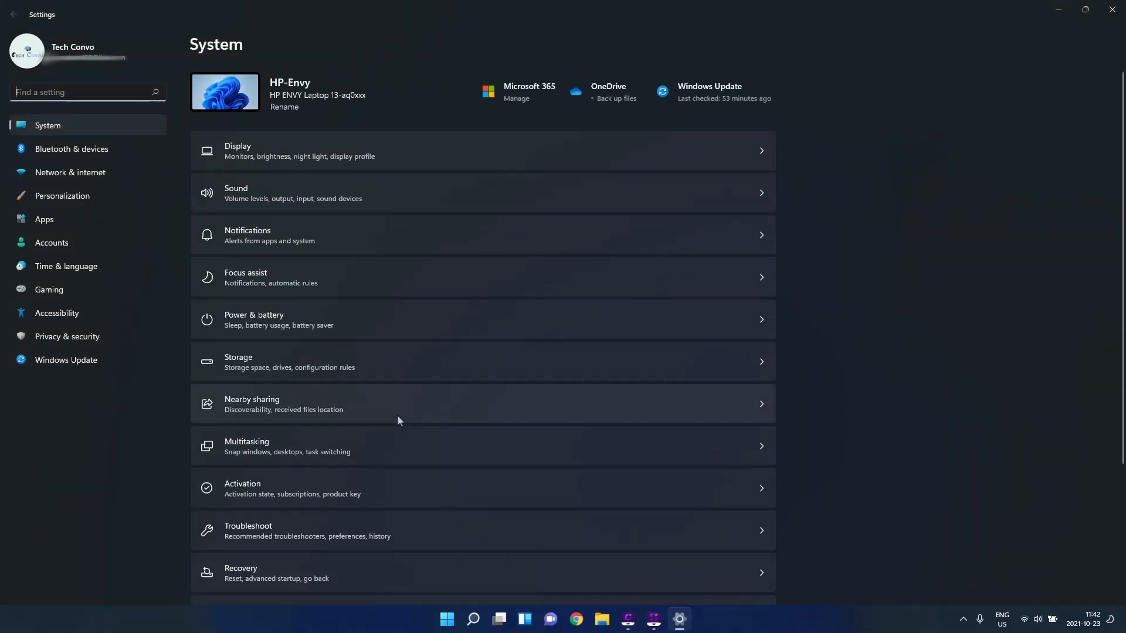
{"action": "scroll", "coordinate": [398, 420], "scroll_direction": "down", "scroll_amount": 3}
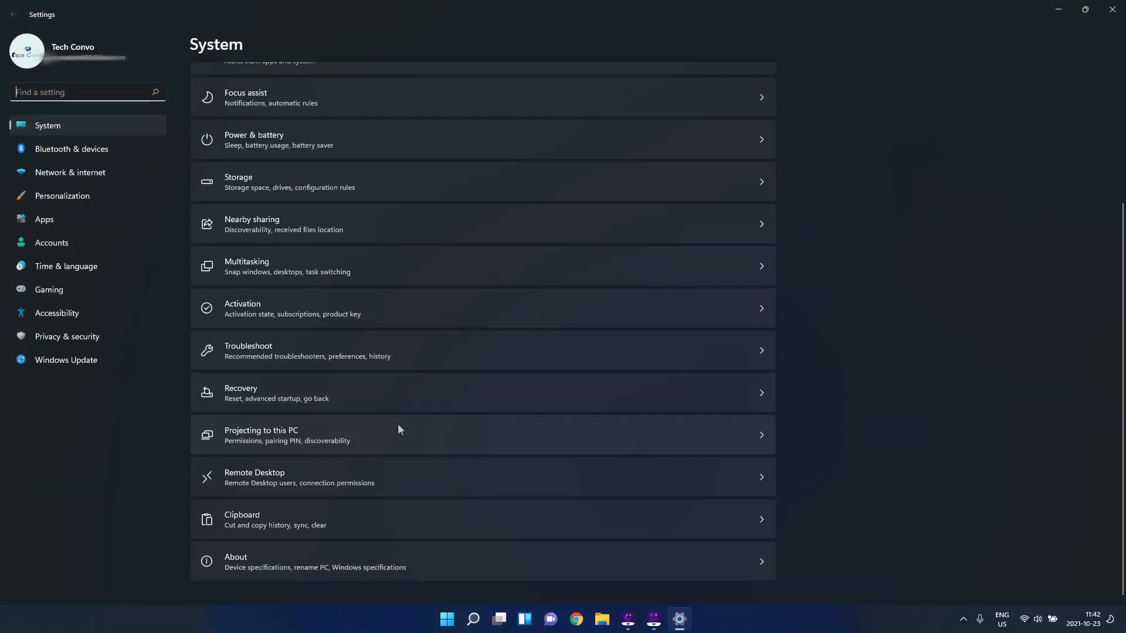
{"action": "left_click", "coordinate": [339, 558]}
{"action": "scroll", "coordinate": [390, 406], "scroll_direction": "down", "scroll_amount": 3}
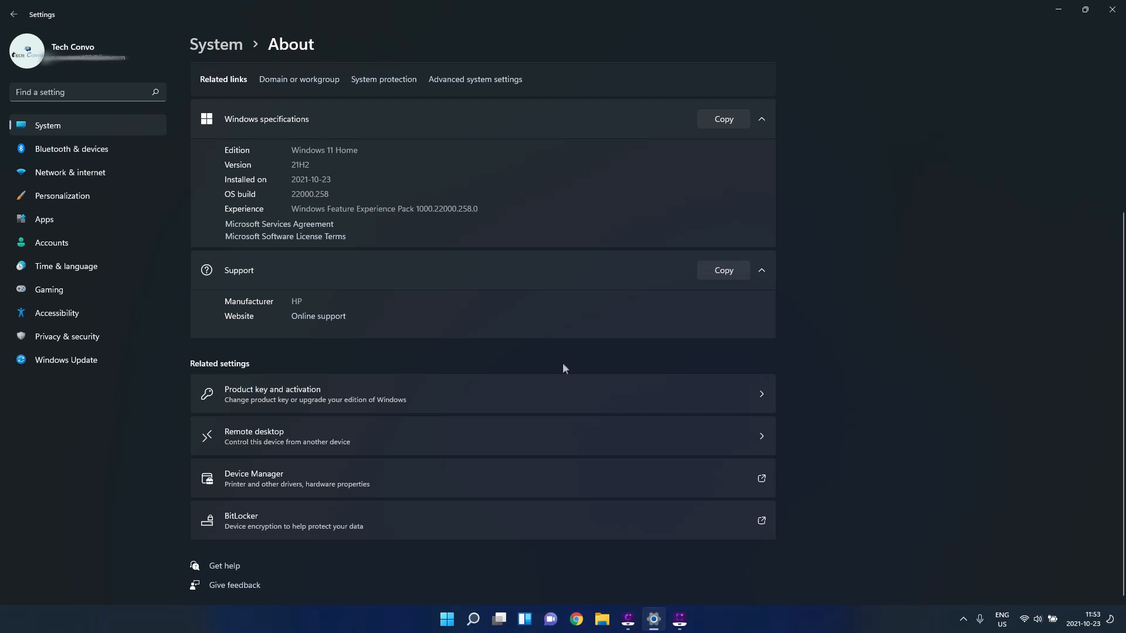
{"action": "left_click", "coordinate": [1112, 9]}
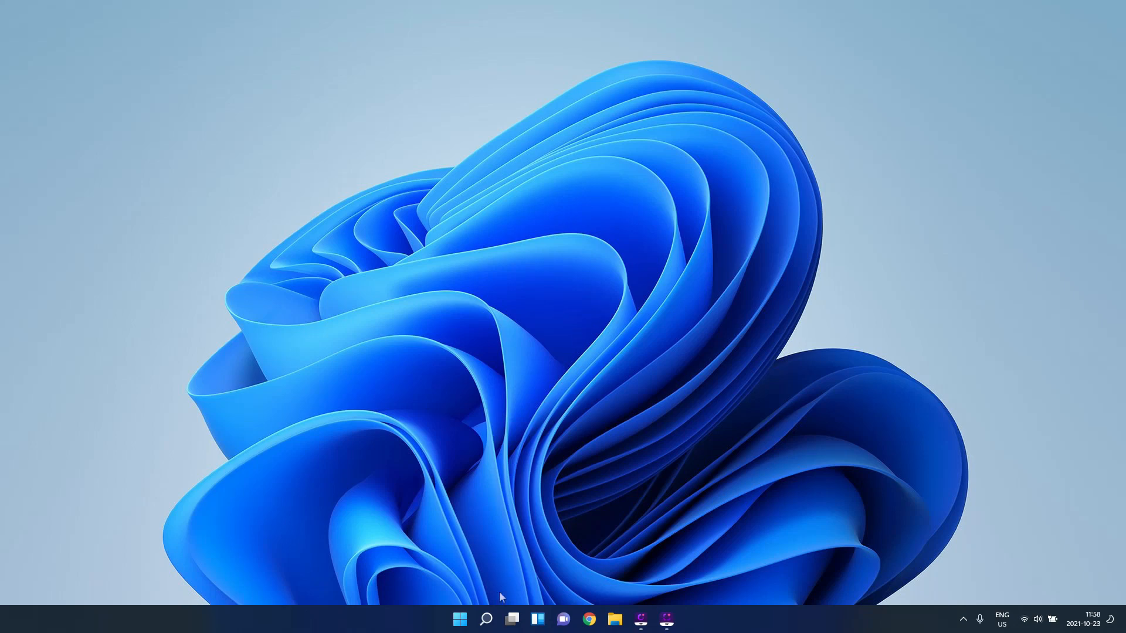
Step: Open Windows Search
{"action": "left_click", "coordinate": [486, 619]}
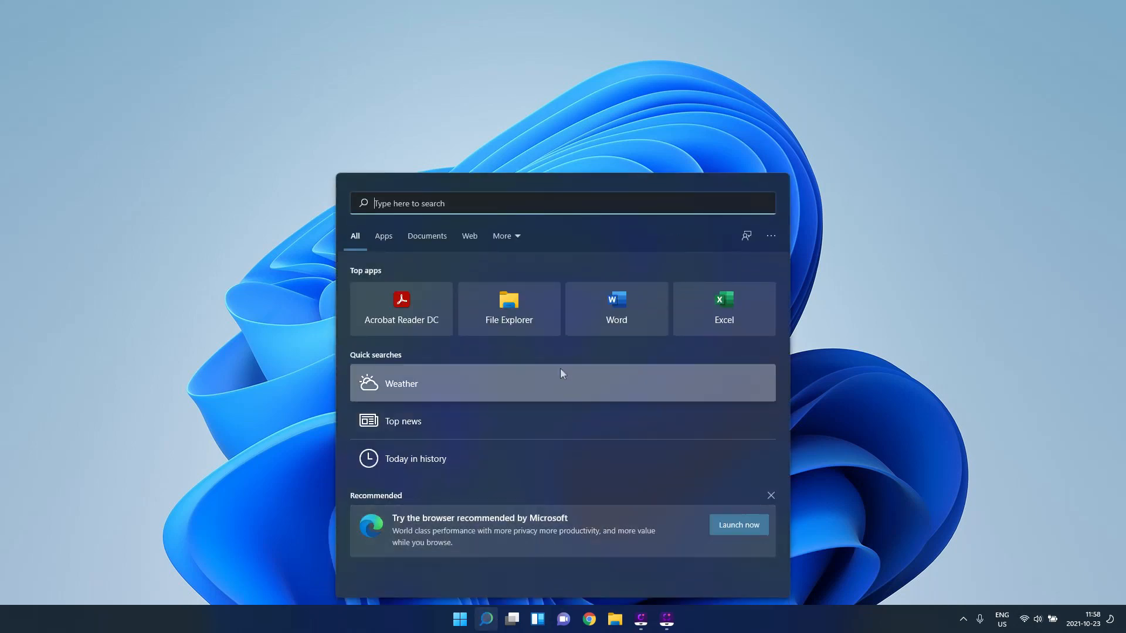